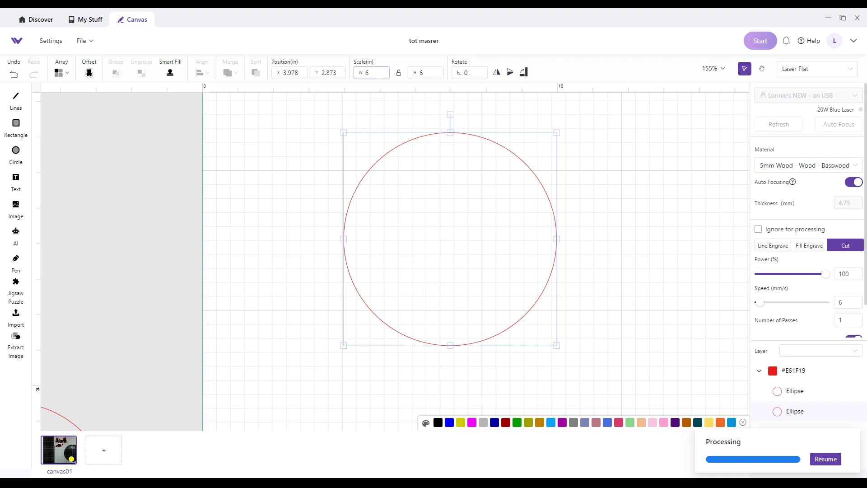
Set the red cut circle's height to 6 in and nudge it slightly left.
{"action": "left_click", "coordinate": [426, 73]}
{"action": "key", "text": "Return"}
{"action": "mouse_move", "coordinate": [460, 223]}
{"action": "left_mouse_down"}
{"action": "mouse_move", "coordinate": [479, 203]}
{"action": "mouse_move", "coordinate": [443, 209]}
{"action": "mouse_move", "coordinate": [442, 225]}
{"action": "mouse_move", "coordinate": [456, 224]}
{"action": "left_mouse_up"}
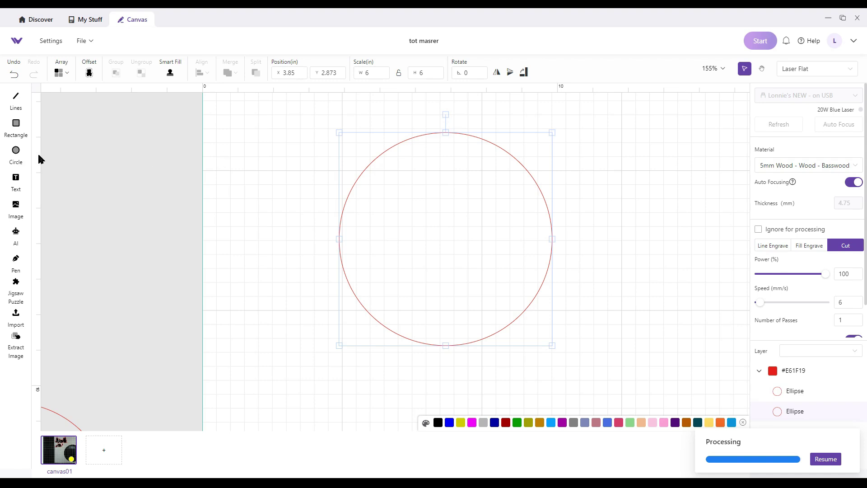
Draw a new circle, size it to 5.5 × 5.5 in, and centre it inside the red circle.
{"action": "left_click", "coordinate": [16, 150]}
{"action": "left_click_drag", "start_coordinate": [201, 168], "coordinate": [332, 314]}
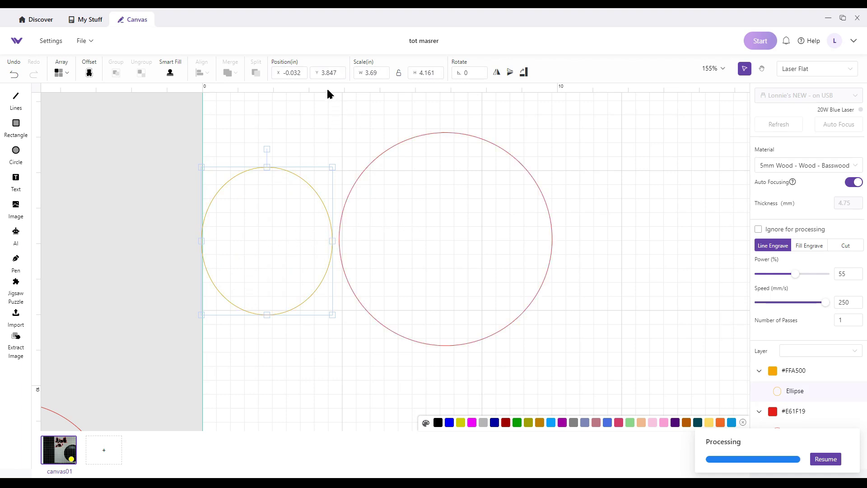
{"action": "left_click", "coordinate": [379, 74]}
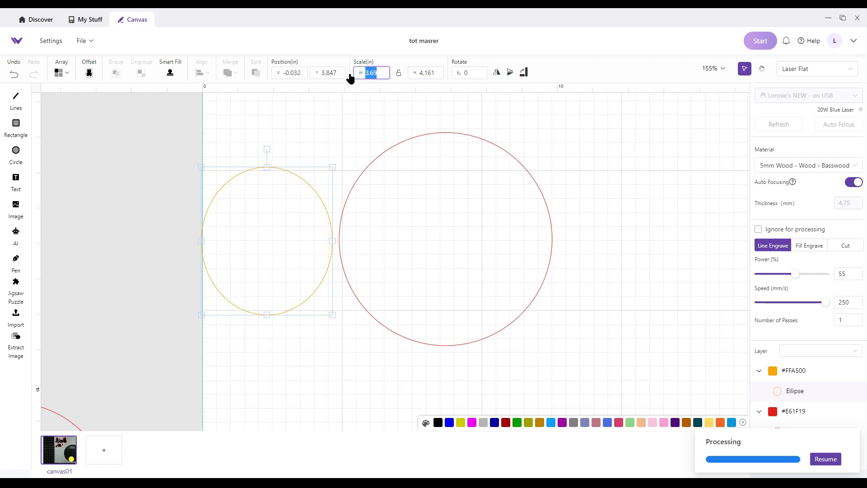
{"action": "type", "text": "5.5"}
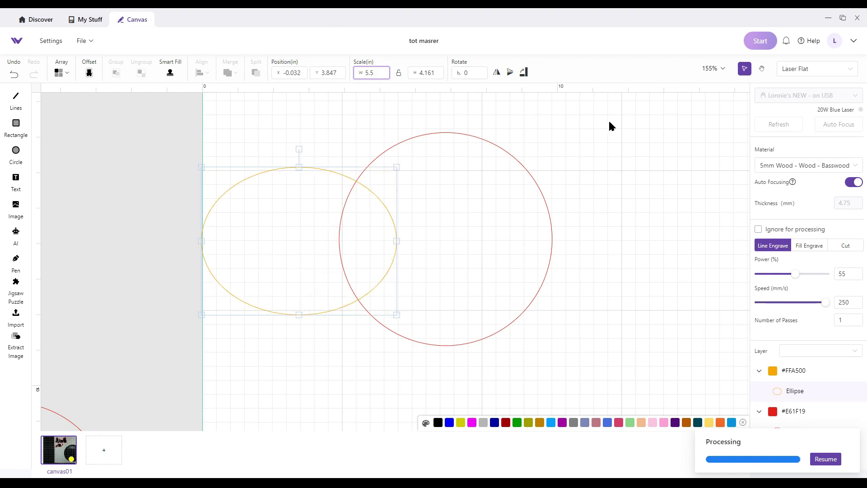
{"action": "left_click_drag", "start_coordinate": [439, 76], "coordinate": [415, 78]}
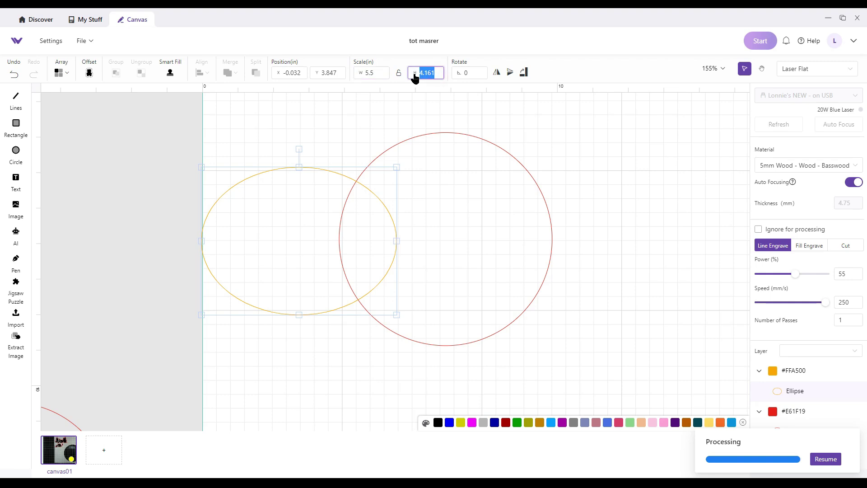
{"action": "type", "text": "5.5"}
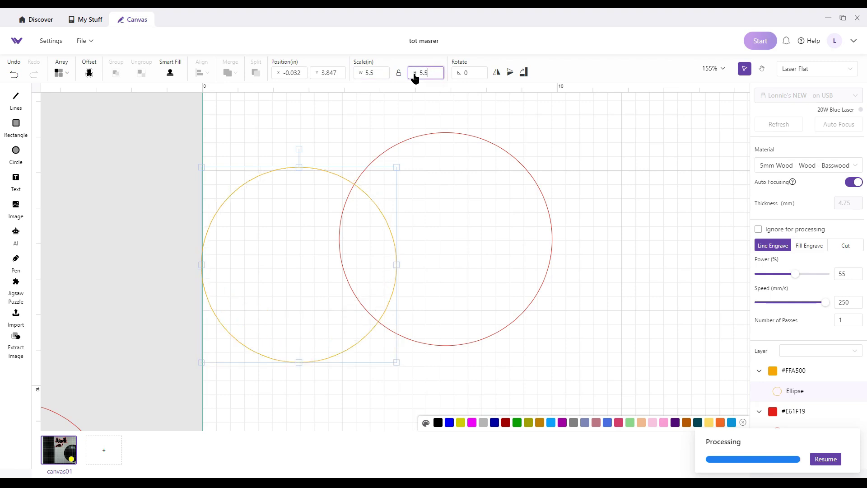
{"action": "left_click_drag", "start_coordinate": [262, 209], "coordinate": [415, 184]}
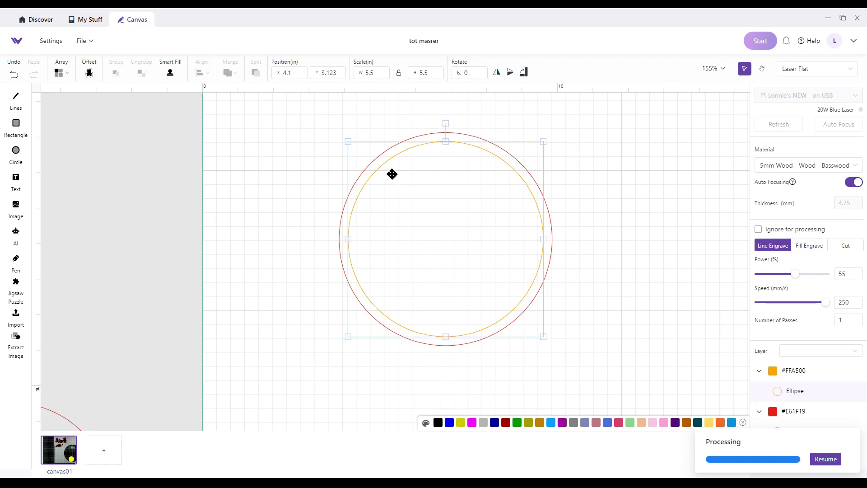
Set the inner circle to Cut at speed 7 with Enhanced Cutting and passes, then shift it left.
{"action": "left_click", "coordinate": [844, 244]}
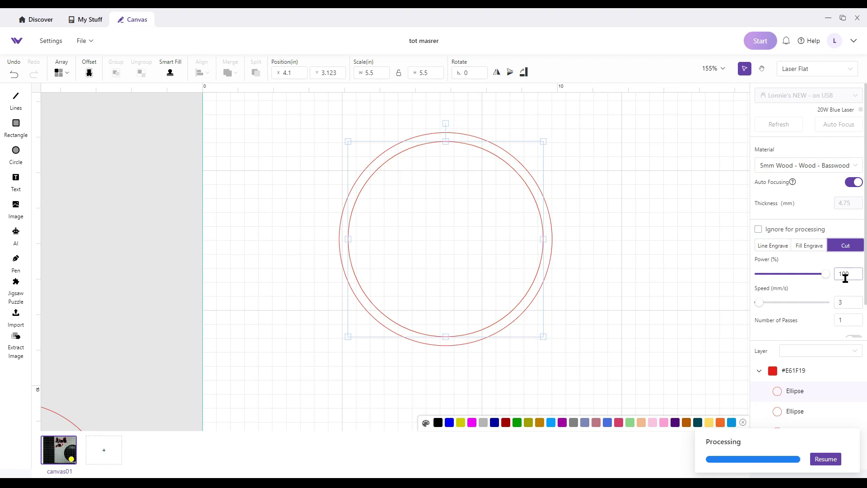
{"action": "left_click_drag", "start_coordinate": [844, 303], "coordinate": [830, 307]}
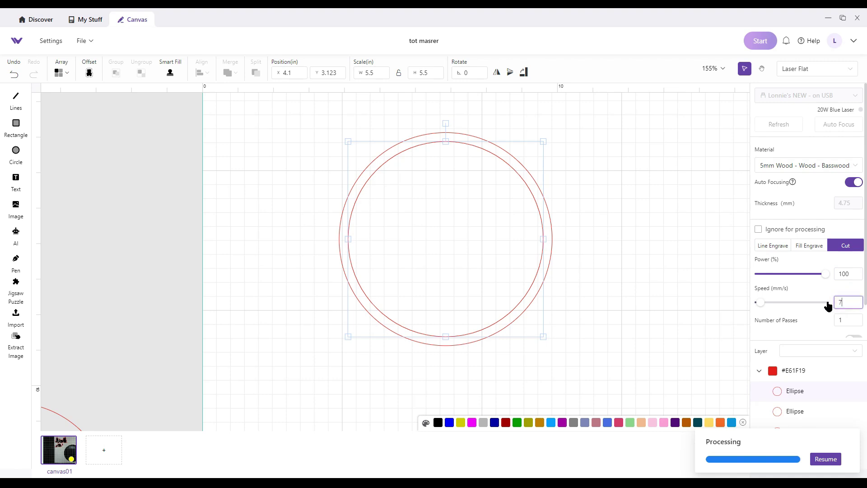
{"action": "type", "text": "7"}
{"action": "scroll", "coordinate": [774, 266], "scroll_direction": "down", "scroll_amount": 1}
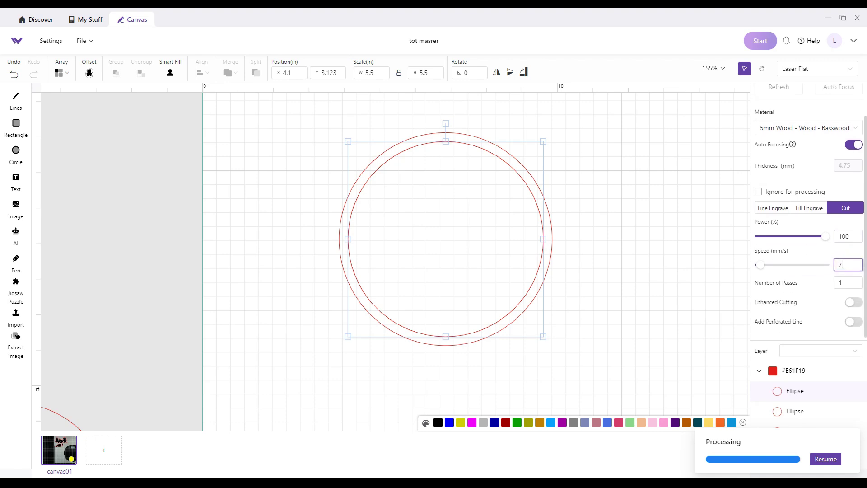
{"action": "left_click", "coordinate": [858, 305]}
{"action": "double_click", "coordinate": [846, 283]}
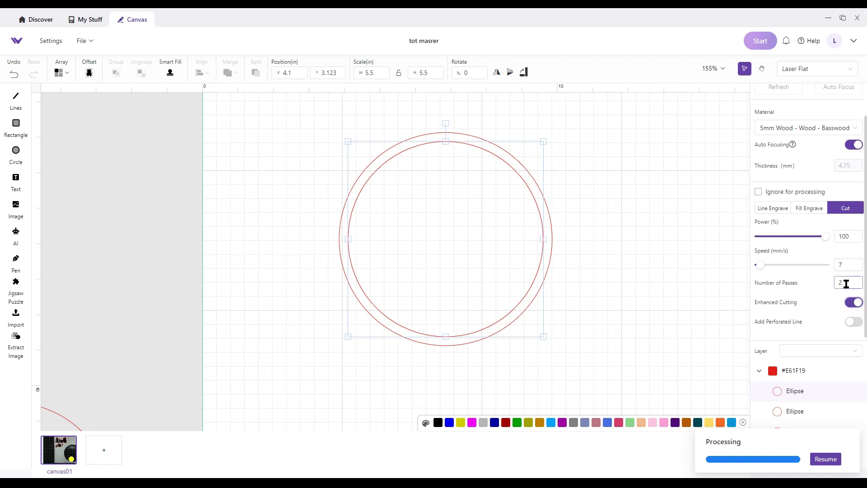
{"action": "type", "text": "2"}
{"action": "left_click_drag", "start_coordinate": [847, 283], "coordinate": [818, 283]}
{"action": "left_click", "coordinate": [600, 338]}
{"action": "mouse_move", "coordinate": [485, 264]}
{"action": "left_mouse_down"}
{"action": "mouse_move", "coordinate": [323, 287]}
{"action": "mouse_move", "coordinate": [244, 283]}
{"action": "mouse_move", "coordinate": [312, 264]}
{"action": "mouse_move", "coordinate": [407, 270]}
{"action": "mouse_move", "coordinate": [398, 256]}
{"action": "mouse_move", "coordinate": [401, 269]}
{"action": "mouse_move", "coordinate": [415, 261]}
{"action": "mouse_move", "coordinate": [493, 260]}
{"action": "left_mouse_up"}
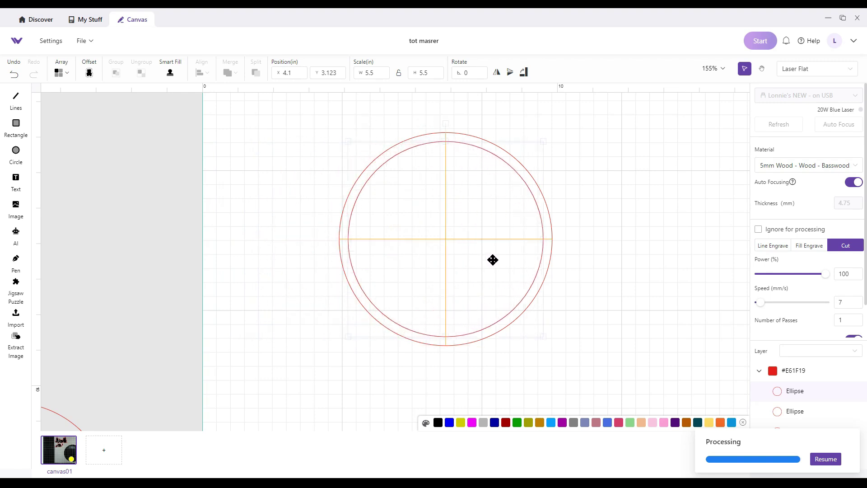
Align both circles to each other, centred horizontally and vertically.
{"action": "left_click_drag", "start_coordinate": [493, 260], "coordinate": [493, 260]}
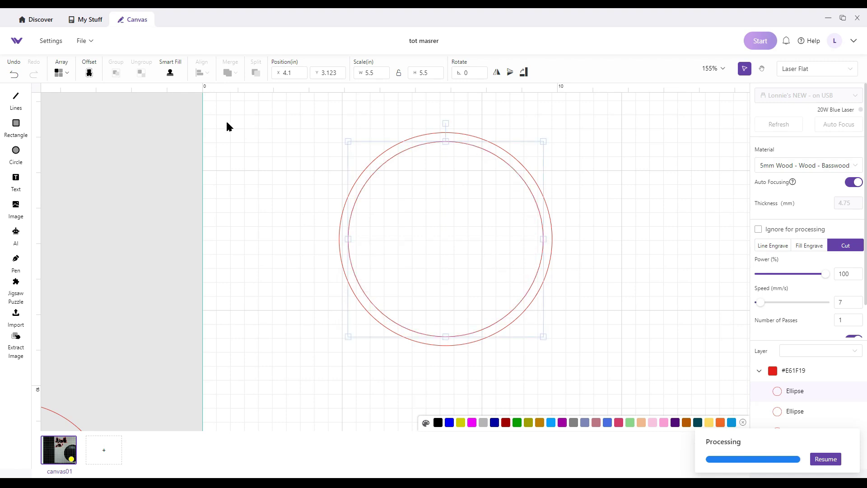
{"action": "left_click_drag", "start_coordinate": [283, 103], "coordinate": [638, 401]}
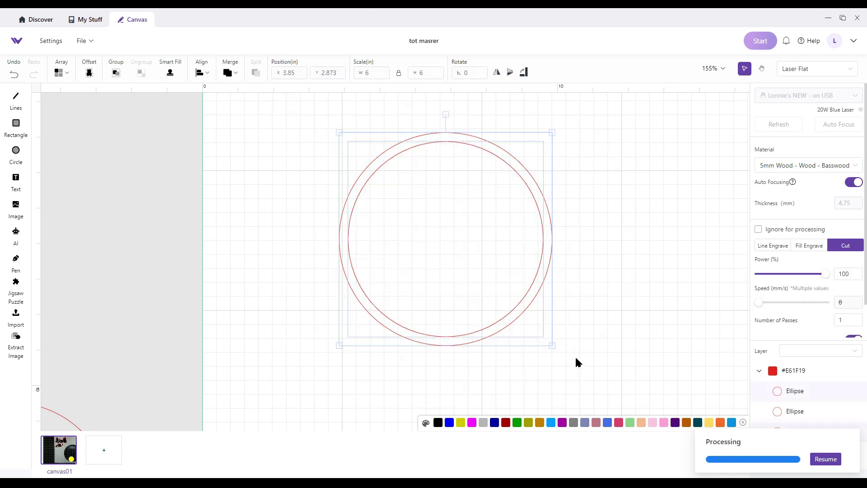
{"action": "left_click", "coordinate": [203, 73]}
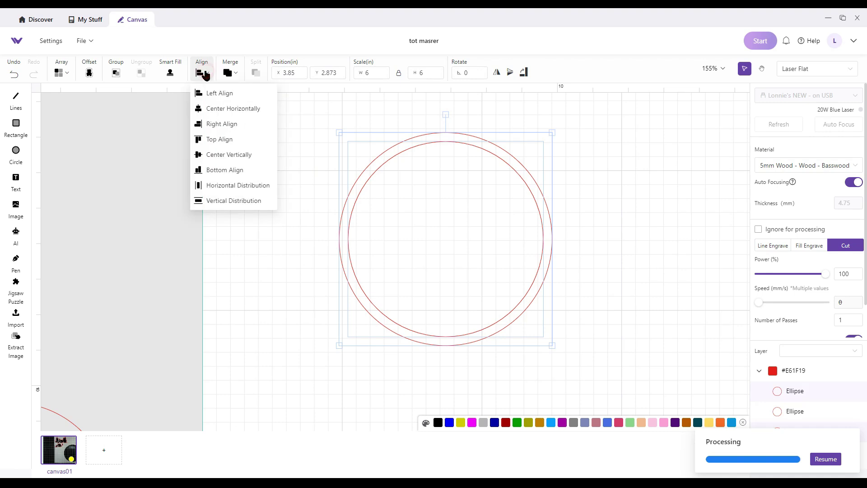
{"action": "left_click", "coordinate": [218, 108]}
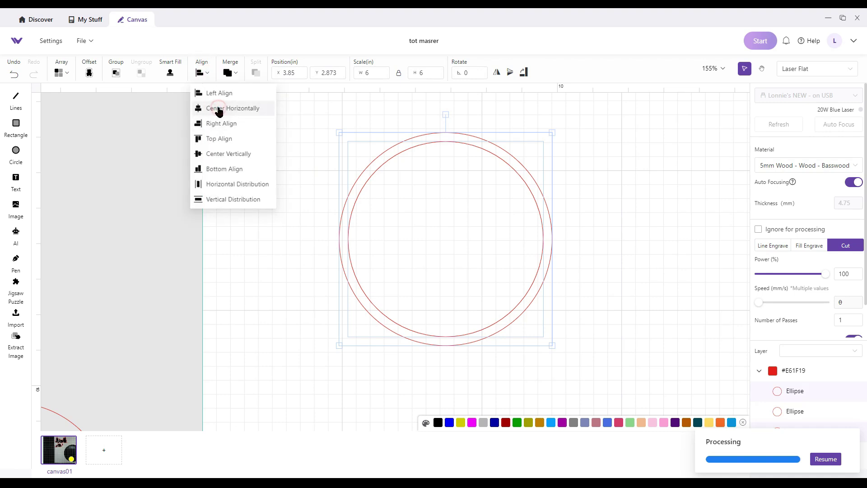
{"action": "left_click", "coordinate": [202, 76]}
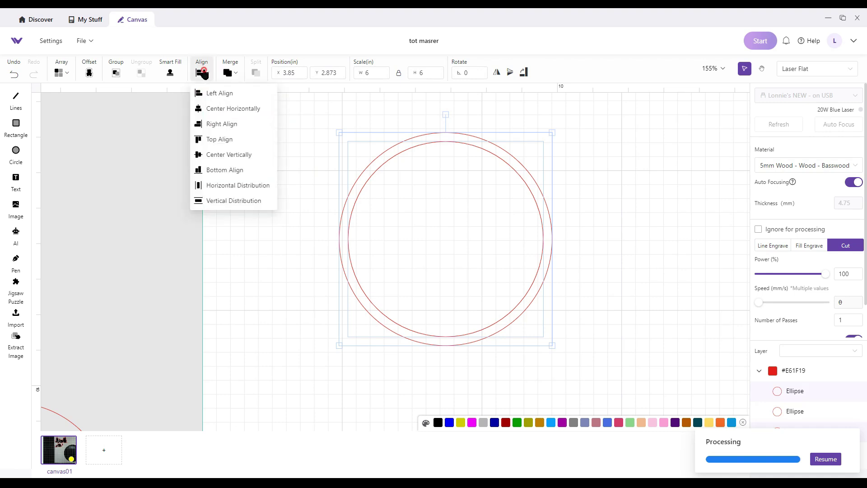
{"action": "left_click", "coordinate": [229, 156]}
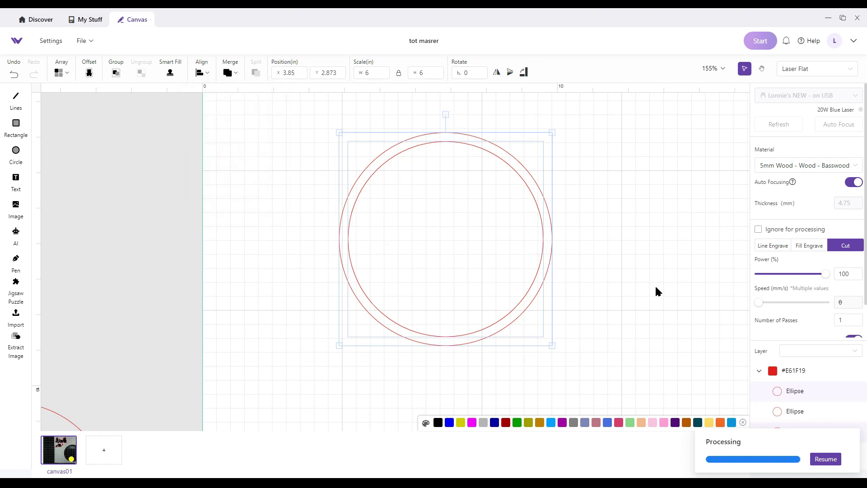
Toggle Ignore for processing on the inner circle and back off, then reselect both circles.
{"action": "left_click", "coordinate": [635, 258]}
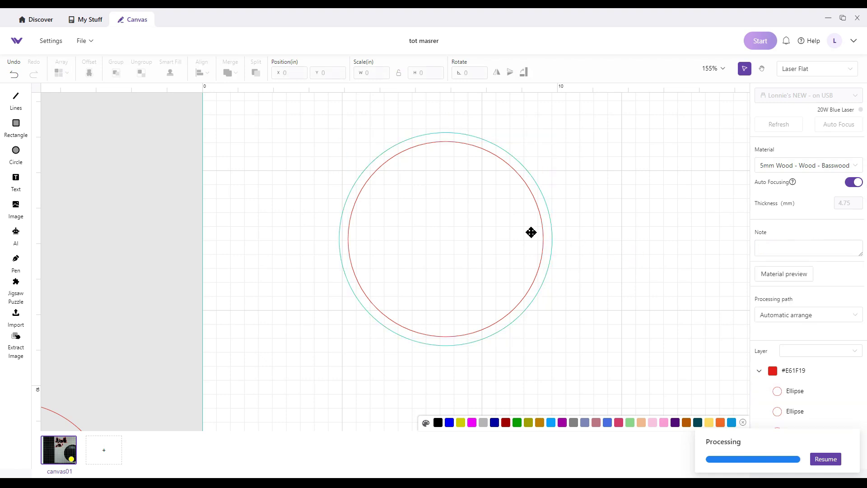
{"action": "left_click", "coordinate": [542, 229]}
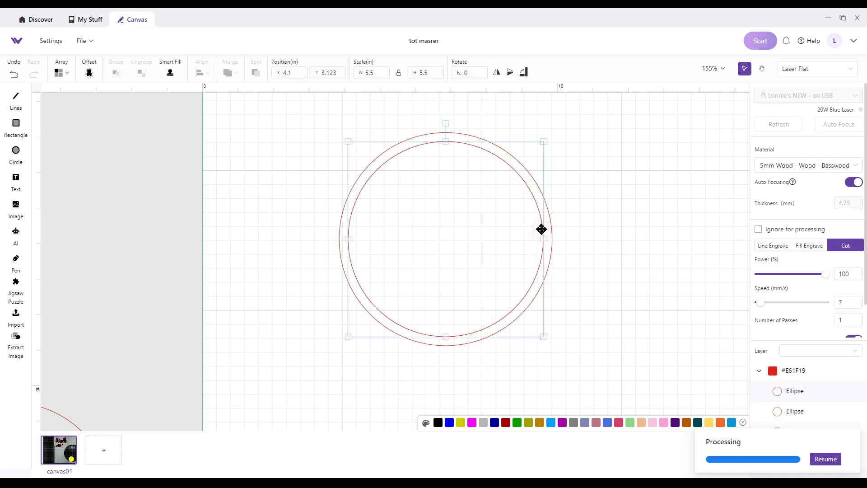
{"action": "left_click", "coordinate": [759, 230]}
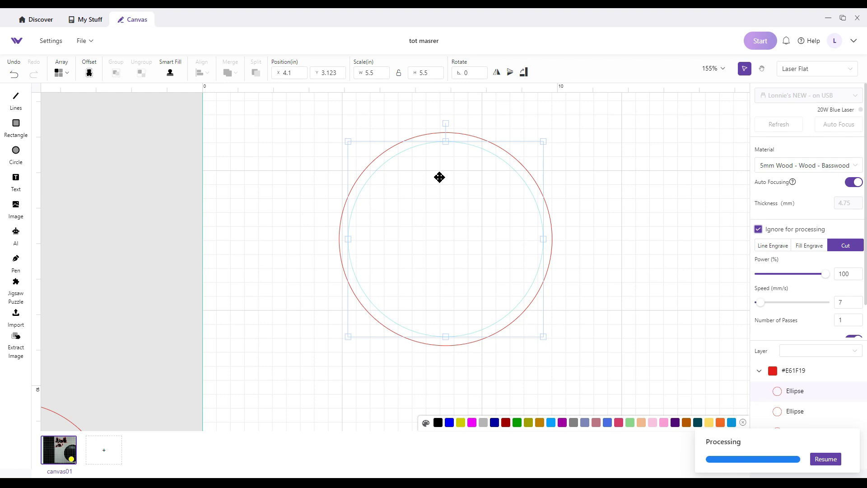
{"action": "left_click", "coordinate": [759, 229]}
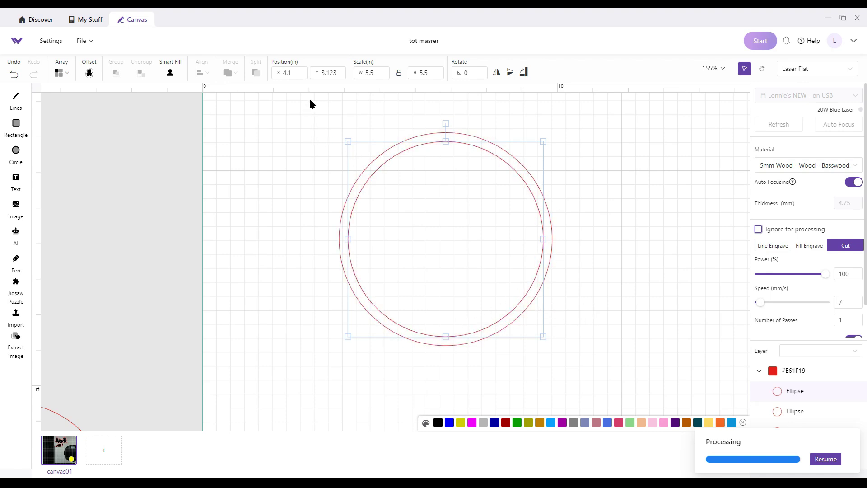
{"action": "left_click_drag", "start_coordinate": [310, 104], "coordinate": [611, 377]}
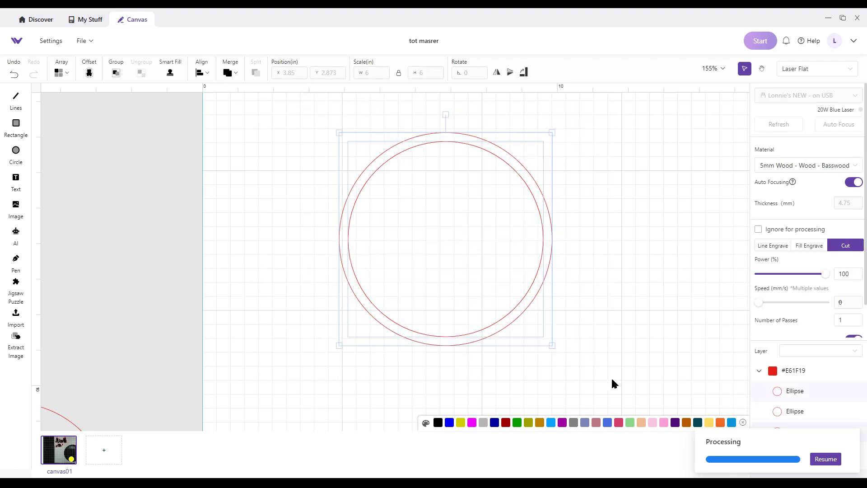
Group the two circles, set the group to Ignore for processing, and move it up-right.
{"action": "left_click", "coordinate": [115, 72]}
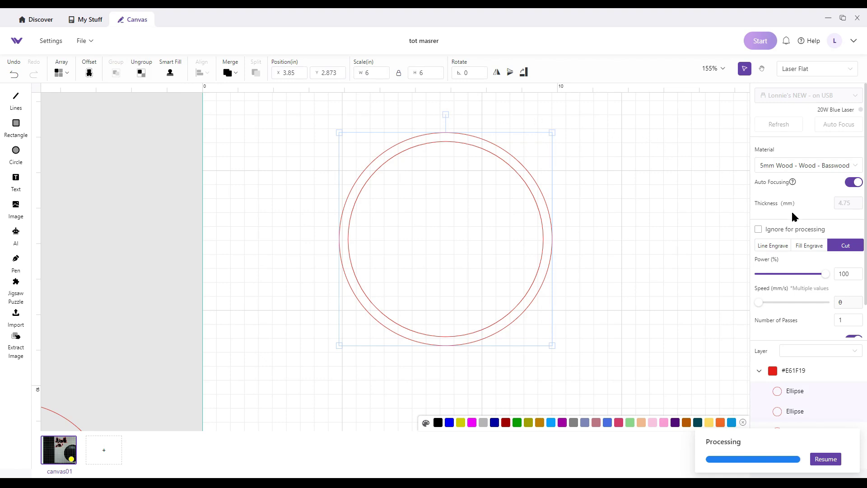
{"action": "left_click", "coordinate": [759, 229]}
{"action": "left_click_drag", "start_coordinate": [450, 240], "coordinate": [724, 174]}
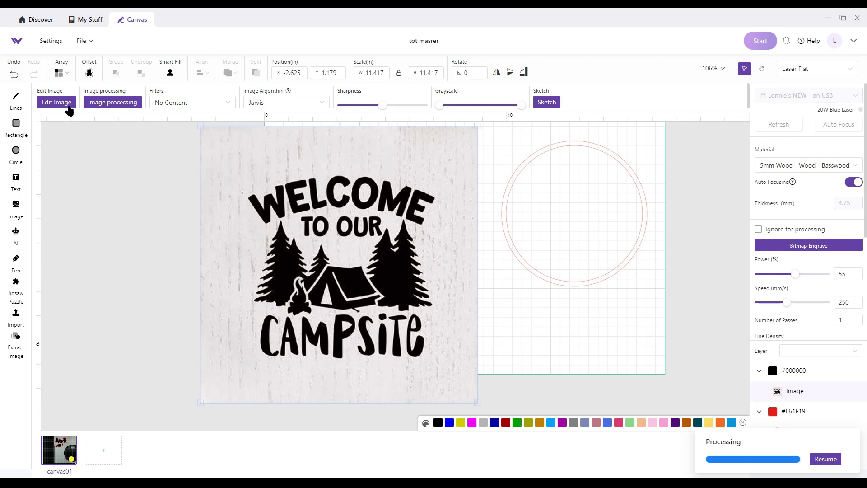
Remove the campsite image's wood-grain background with the magic wand at tolerance 87 and apply it.
{"action": "left_click", "coordinate": [63, 103]}
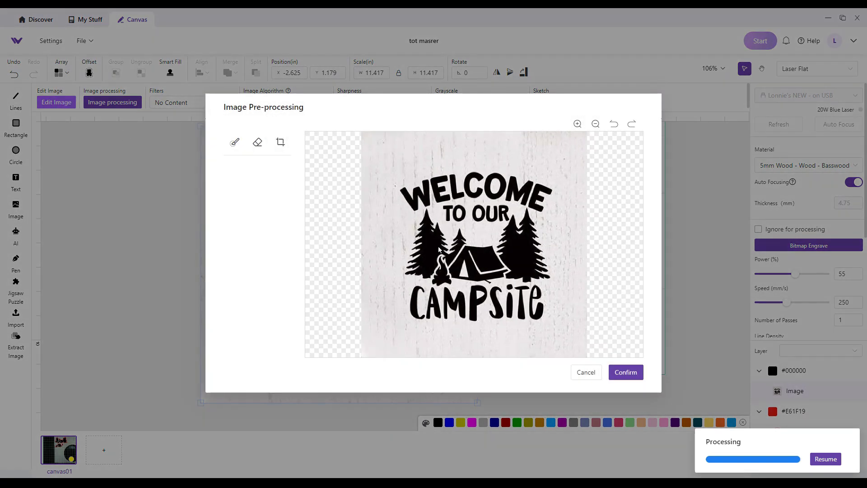
{"action": "left_click", "coordinate": [234, 142]}
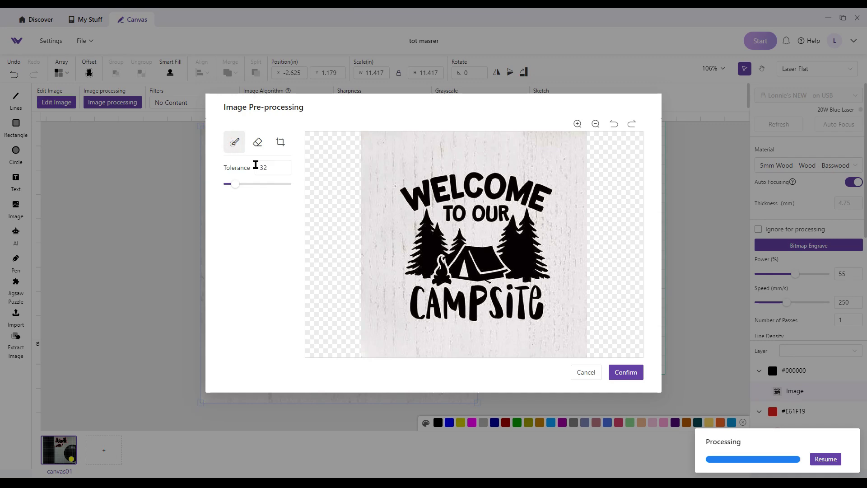
{"action": "left_click_drag", "start_coordinate": [236, 183], "coordinate": [248, 184]}
{"action": "left_click", "coordinate": [393, 167]}
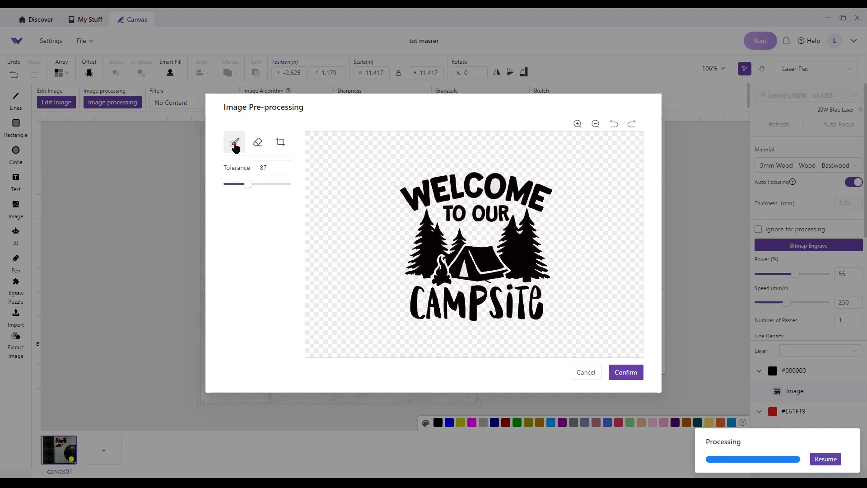
{"action": "left_click", "coordinate": [235, 142]}
{"action": "scroll", "coordinate": [440, 212], "scroll_direction": "up", "scroll_amount": 2}
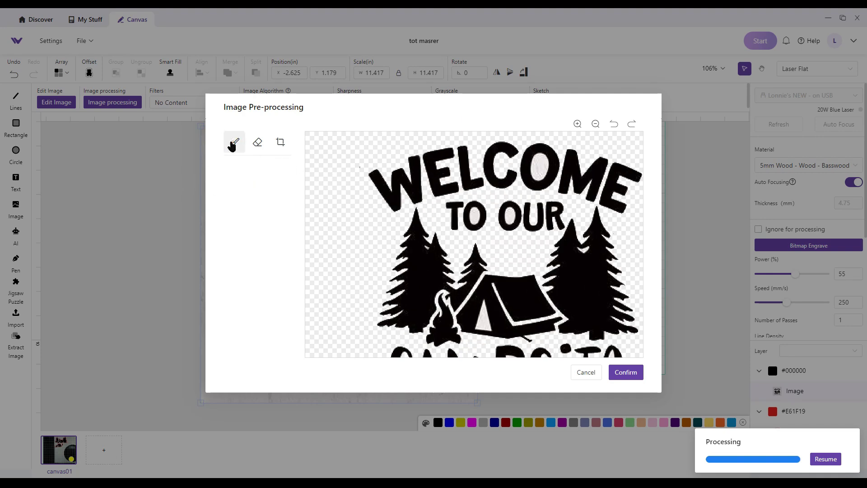
{"action": "left_click", "coordinate": [235, 142]}
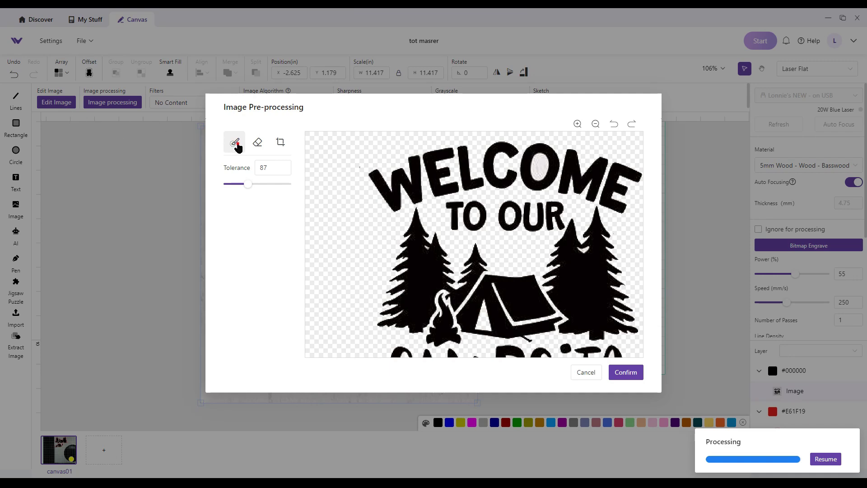
{"action": "left_click", "coordinate": [238, 145]}
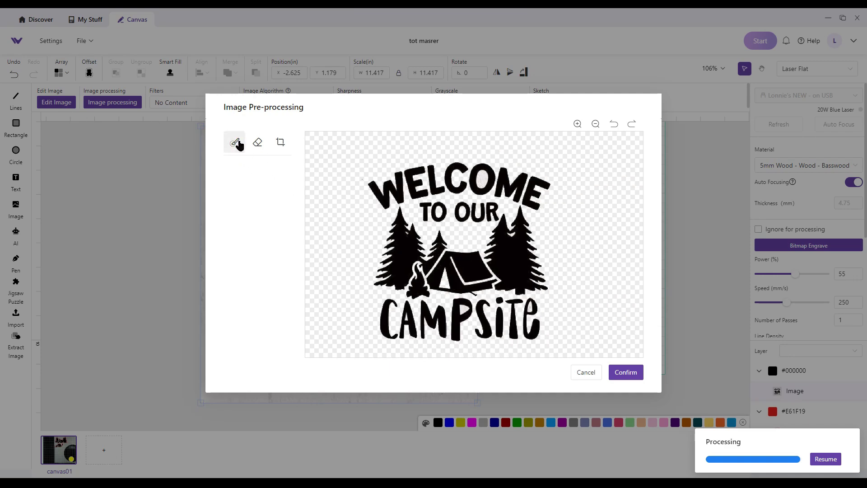
{"action": "left_click", "coordinate": [237, 144]}
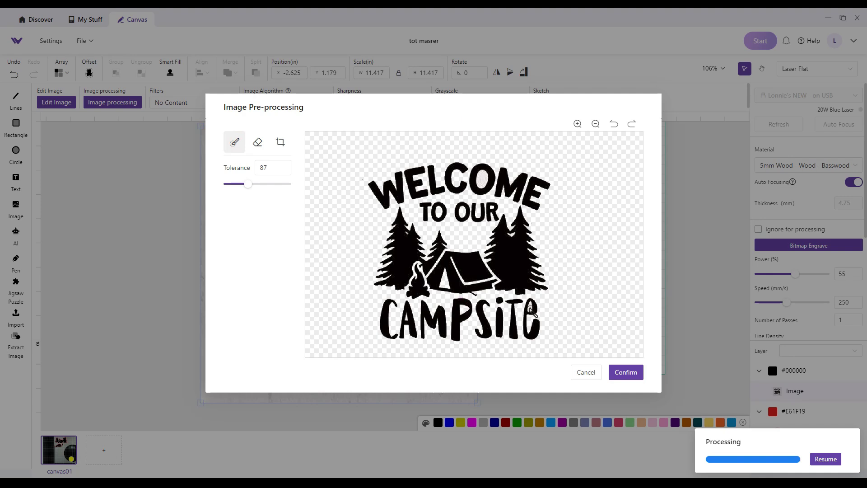
{"action": "left_click", "coordinate": [625, 372]}
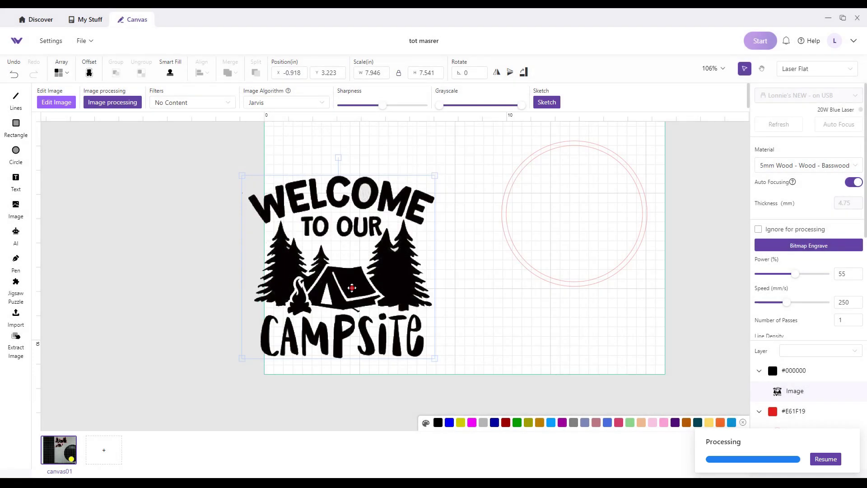
Move the campsite image and add a 0.05 in offset outline around it.
{"action": "left_click_drag", "start_coordinate": [352, 288], "coordinate": [378, 261]}
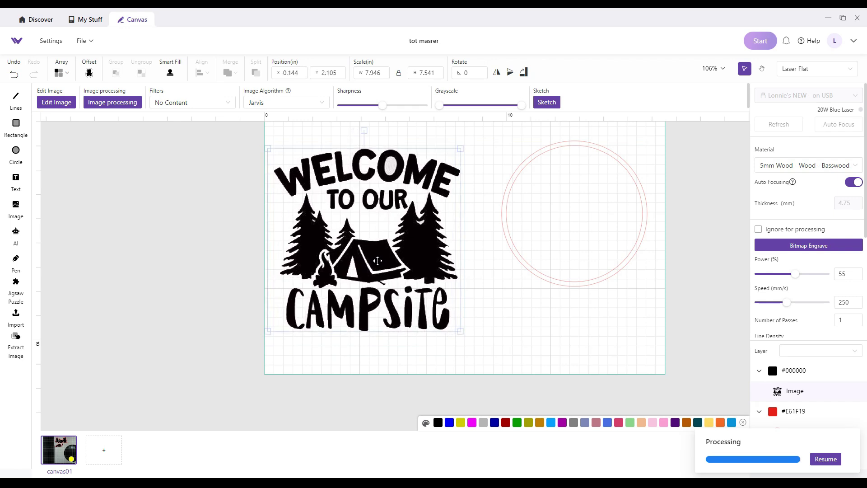
{"action": "left_click", "coordinate": [90, 74]}
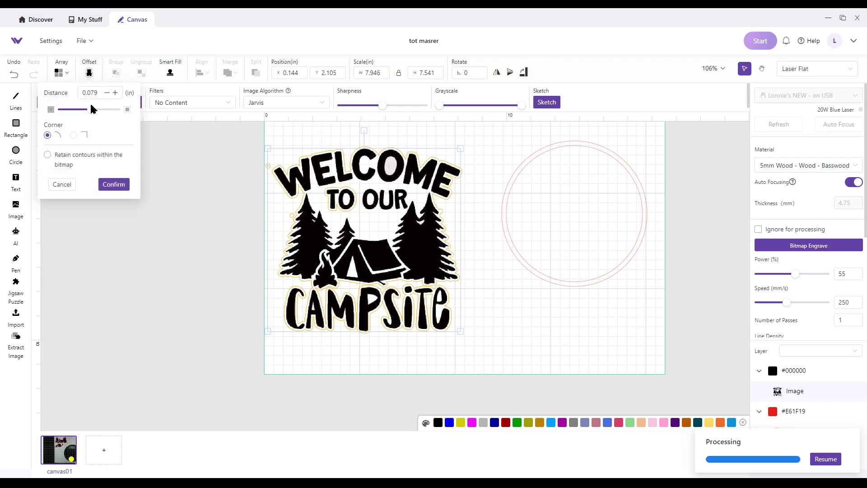
{"action": "left_click", "coordinate": [96, 93]}
{"action": "left_click_drag", "start_coordinate": [99, 92], "coordinate": [92, 92]}
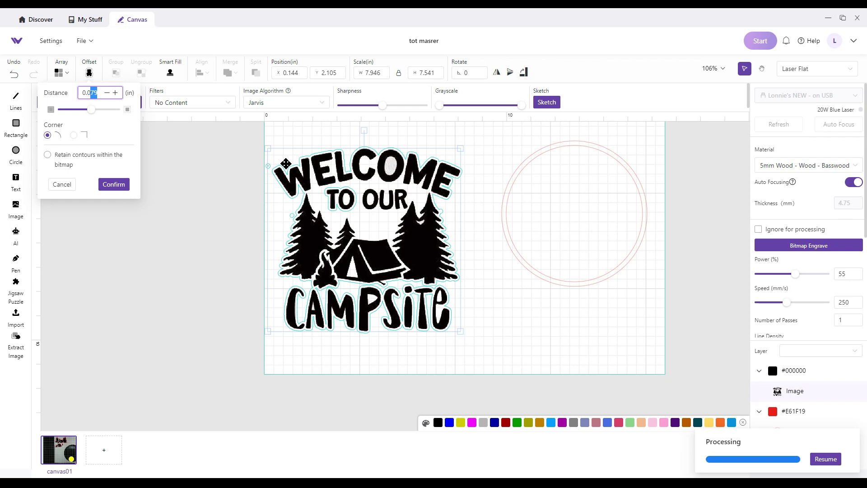
{"action": "type", "text": "5"}
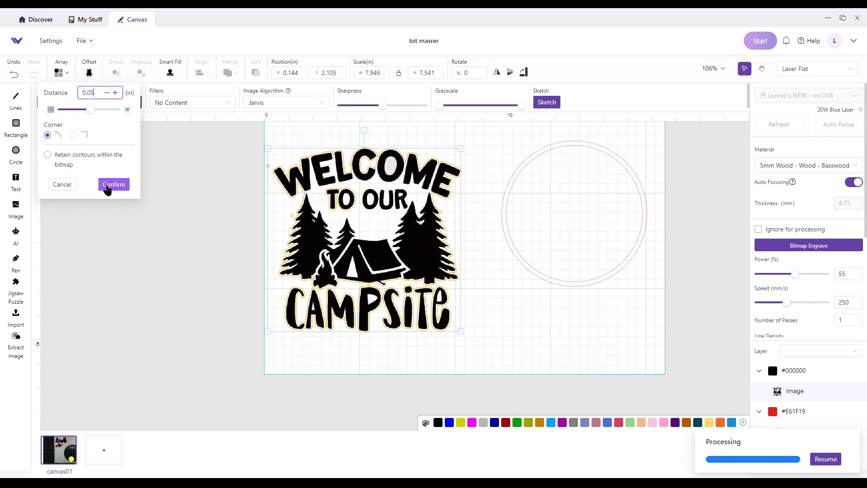
{"action": "left_click", "coordinate": [109, 186]}
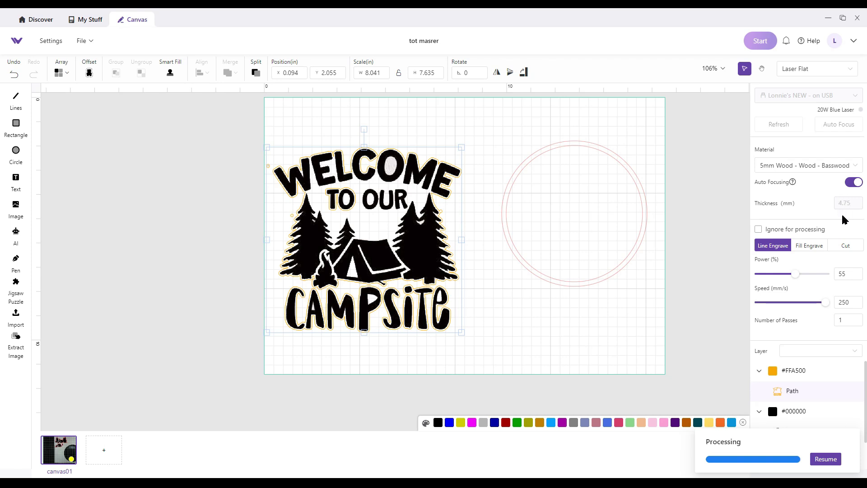
Set the outline to Cut at speed 7 with Enhanced Cutting and 2 passes.
{"action": "left_click", "coordinate": [844, 247]}
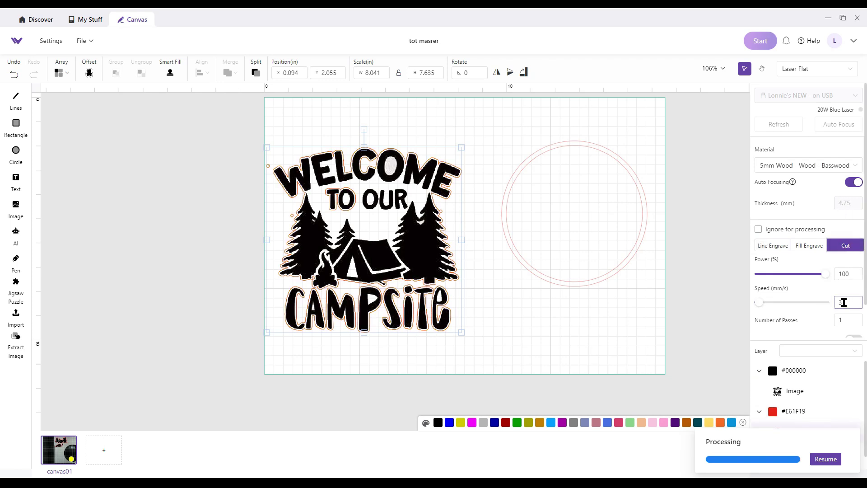
{"action": "left_click_drag", "start_coordinate": [847, 302], "coordinate": [834, 306]}
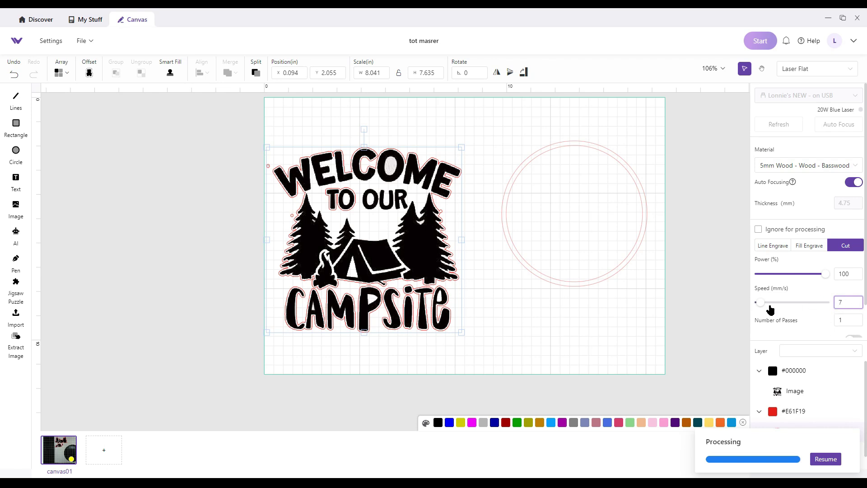
{"action": "scroll", "coordinate": [774, 306], "scroll_direction": "down", "scroll_amount": 1}
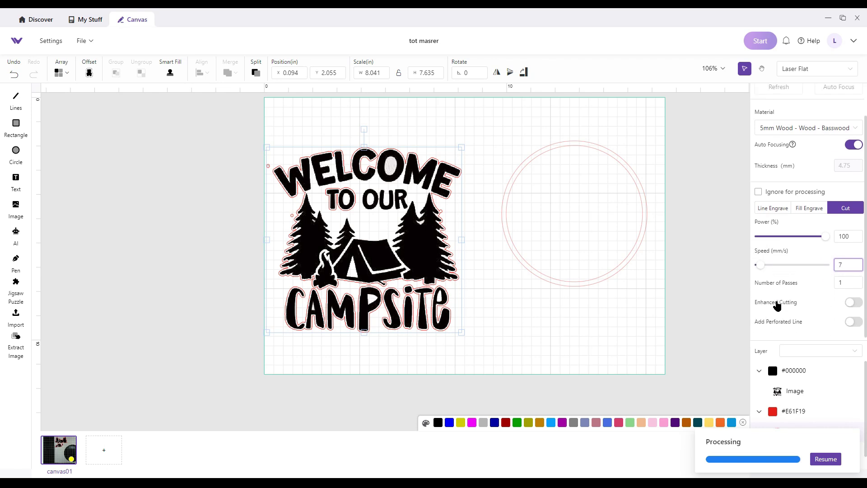
{"action": "left_click", "coordinate": [852, 304]}
{"action": "left_click", "coordinate": [852, 304]}
{"action": "left_click_drag", "start_coordinate": [848, 282], "coordinate": [833, 288]}
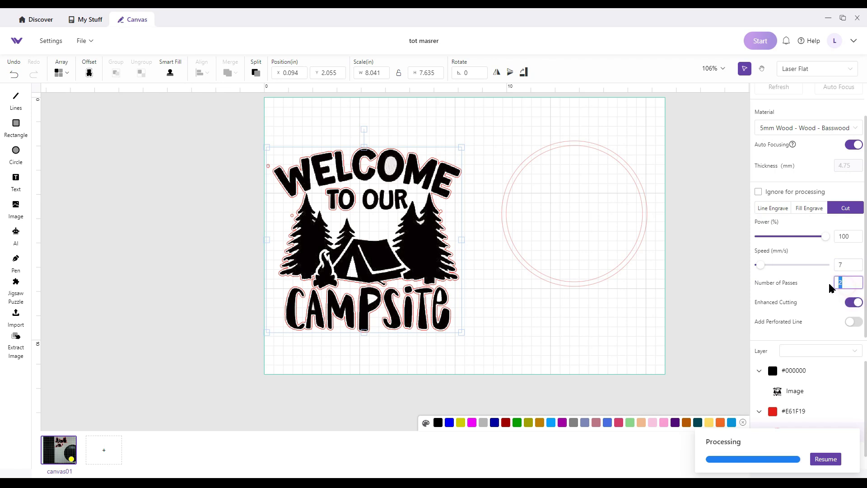
{"action": "type", "text": "2"}
Group the image with its outline, park it left of the work area, and move the circles onto it.
{"action": "left_click_drag", "start_coordinate": [238, 123], "coordinate": [498, 374]}
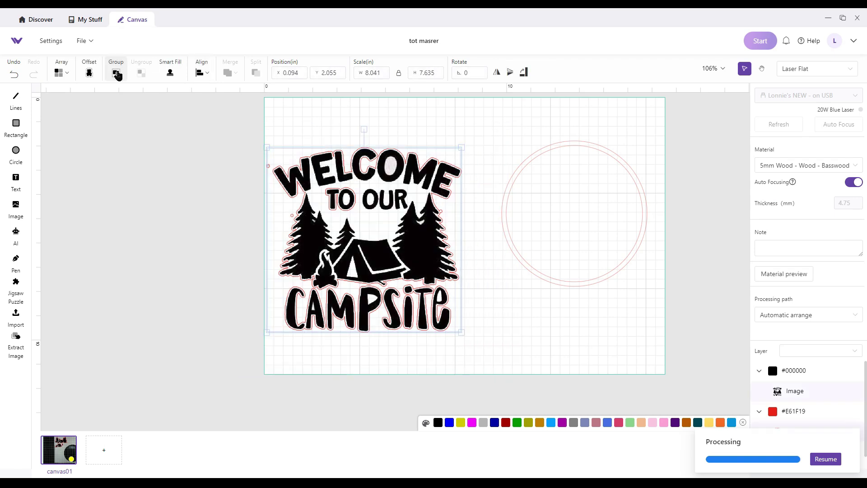
{"action": "left_click", "coordinate": [117, 74]}
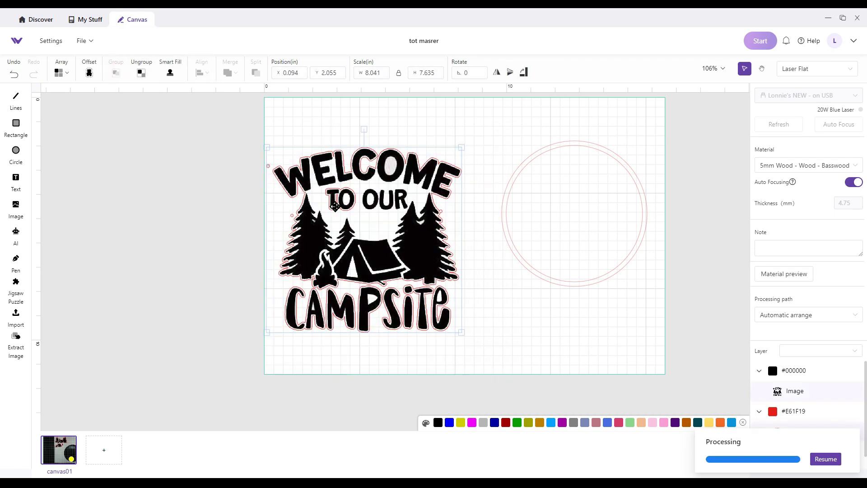
{"action": "left_click_drag", "start_coordinate": [337, 177], "coordinate": [161, 194]}
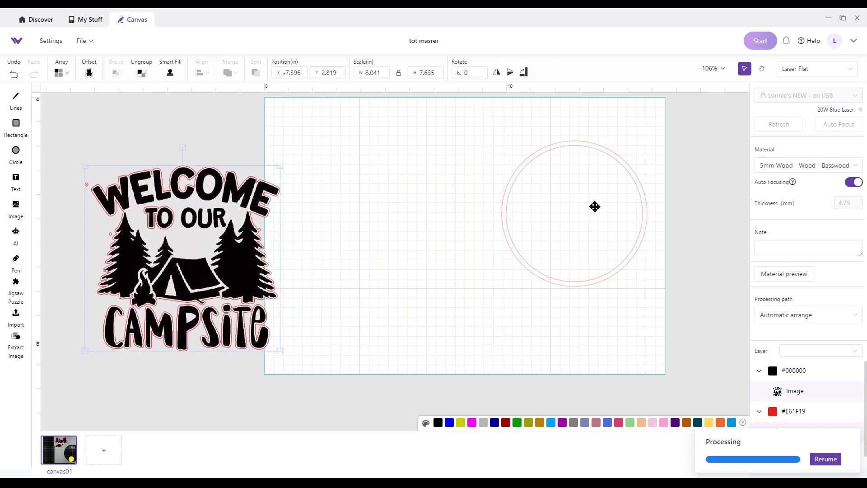
{"action": "left_click_drag", "start_coordinate": [595, 205], "coordinate": [432, 199]}
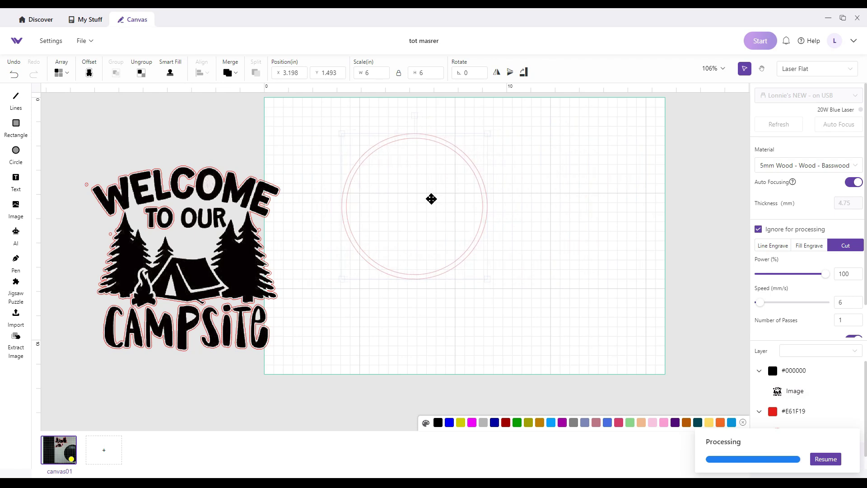
Scale the campsite design to about 4.65 × 4.42 in and centre it inside the double circle.
{"action": "left_click_drag", "start_coordinate": [187, 197], "coordinate": [397, 175]}
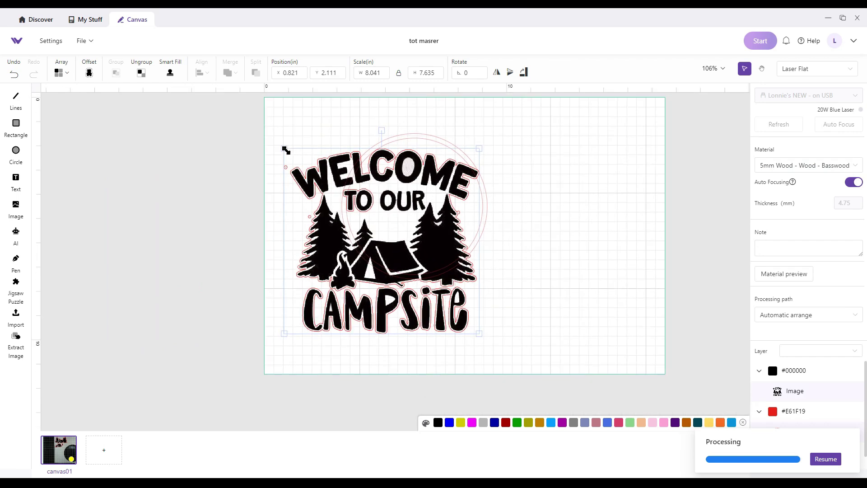
{"action": "left_click_drag", "start_coordinate": [286, 151], "coordinate": [368, 175]}
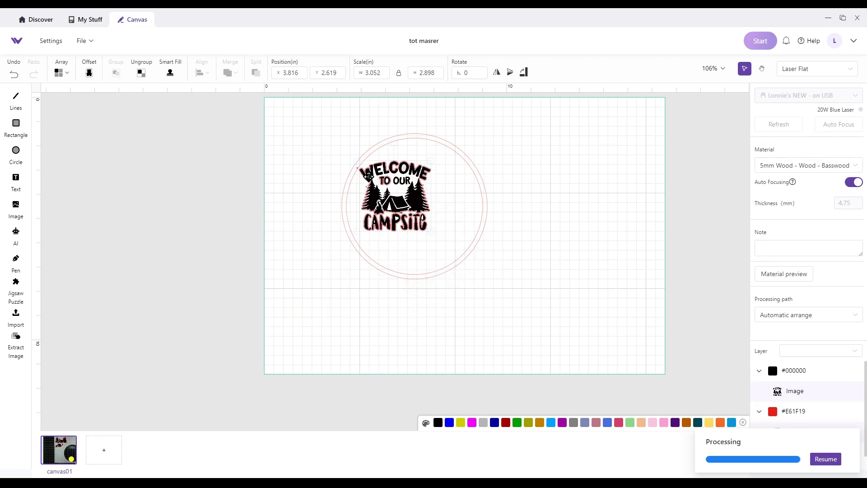
{"action": "scroll", "coordinate": [403, 206], "scroll_direction": "up", "scroll_amount": 5}
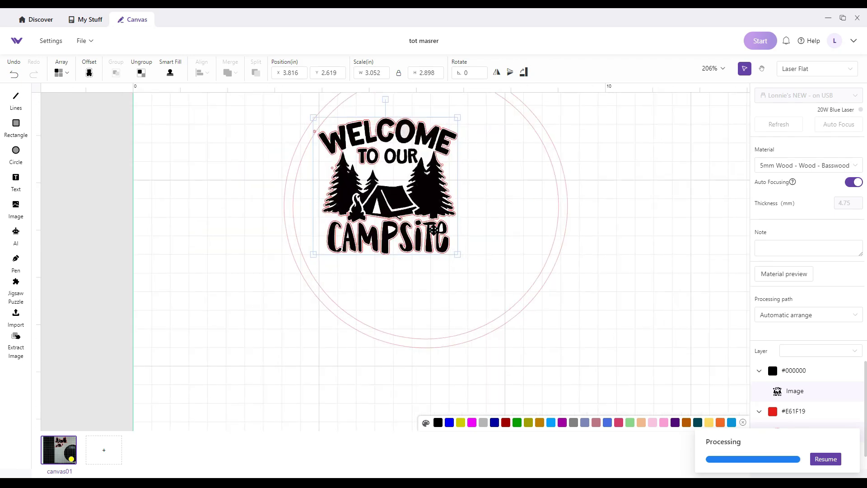
{"action": "left_click_drag", "start_coordinate": [460, 256], "coordinate": [523, 295]}
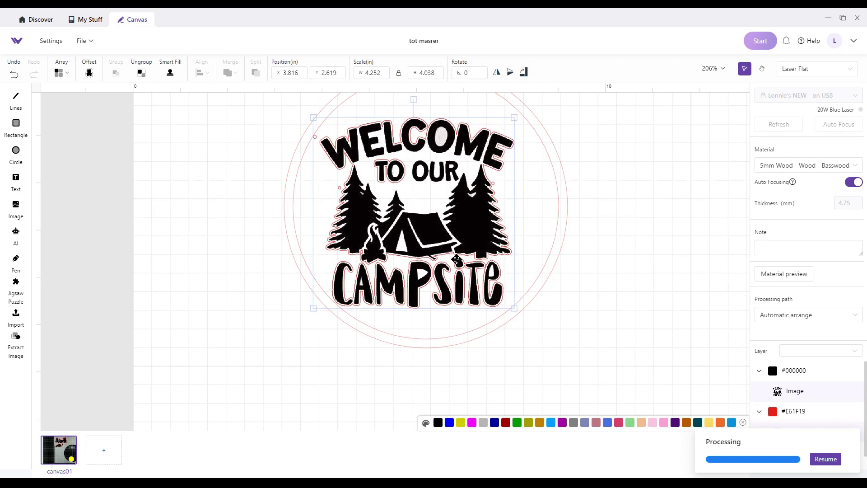
{"action": "left_click_drag", "start_coordinate": [458, 259], "coordinate": [448, 253]}
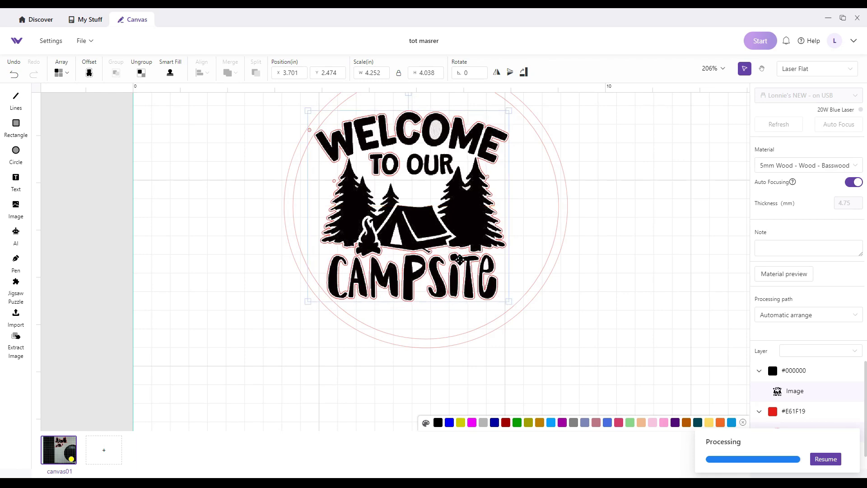
{"action": "left_click_drag", "start_coordinate": [511, 303], "coordinate": [520, 314]}
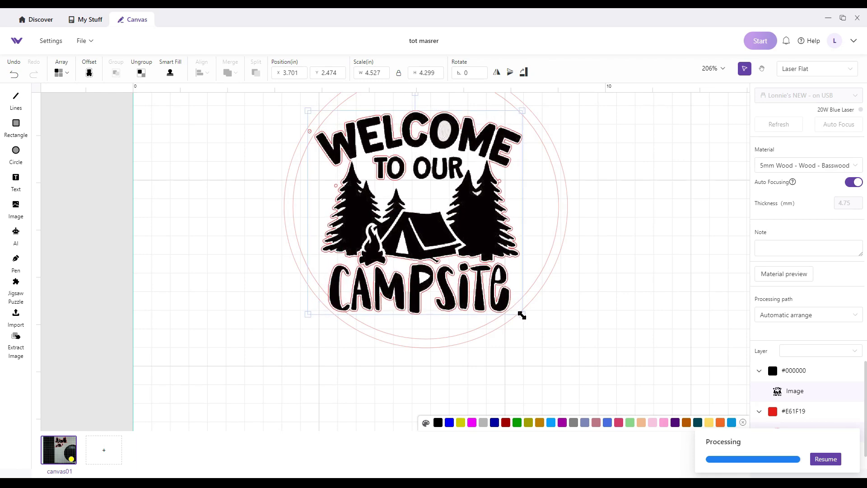
{"action": "left_click_drag", "start_coordinate": [438, 261], "coordinate": [443, 259]}
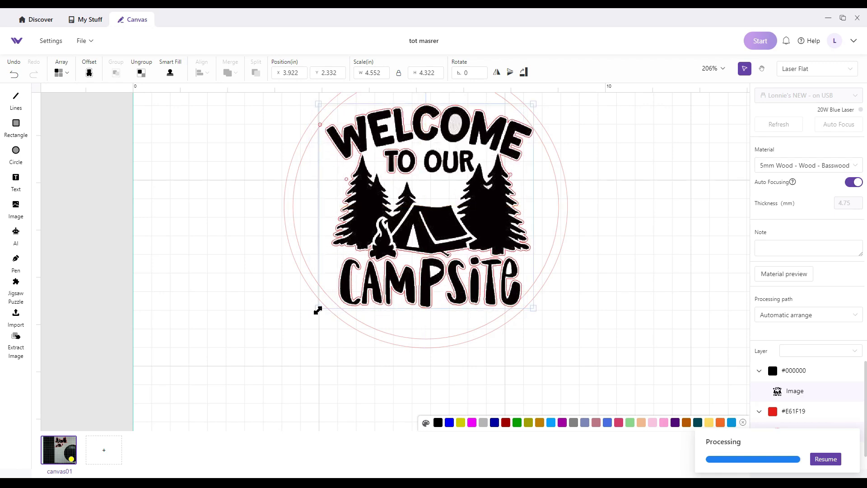
{"action": "left_click_drag", "start_coordinate": [318, 307], "coordinate": [313, 312]}
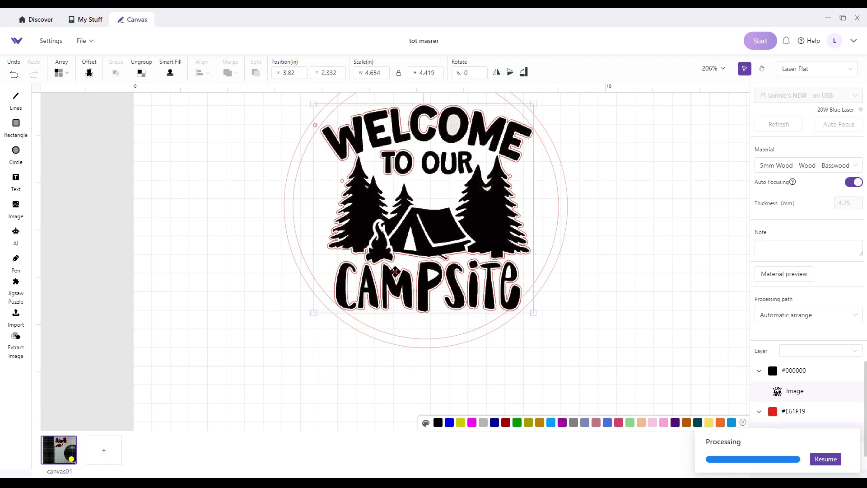
{"action": "left_click_drag", "start_coordinate": [396, 271], "coordinate": [389, 270]}
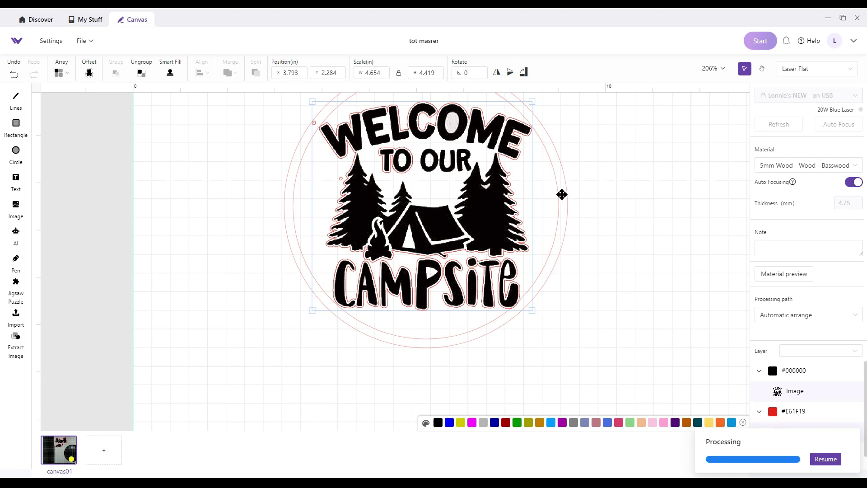
{"action": "left_click_drag", "start_coordinate": [562, 194], "coordinate": [843, 151]}
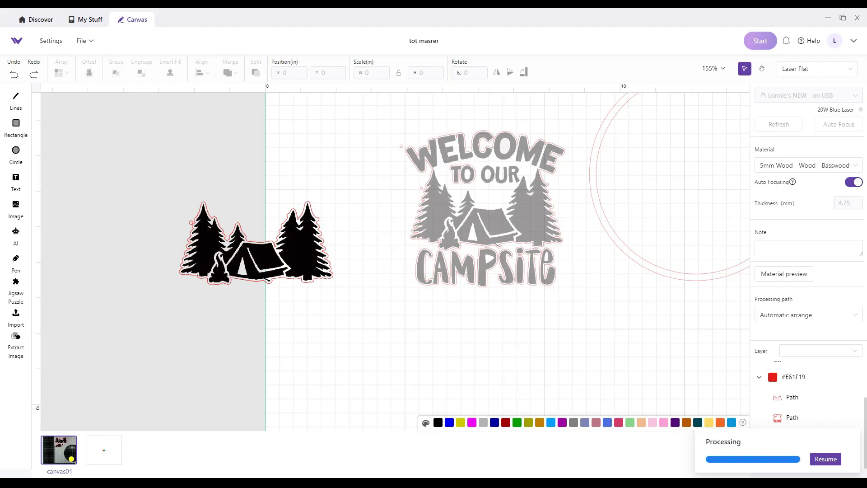
Copy and paste the trees-and-tent artwork, placing the copy at the lower left.
{"action": "left_click_drag", "start_coordinate": [163, 170], "coordinate": [360, 313]}
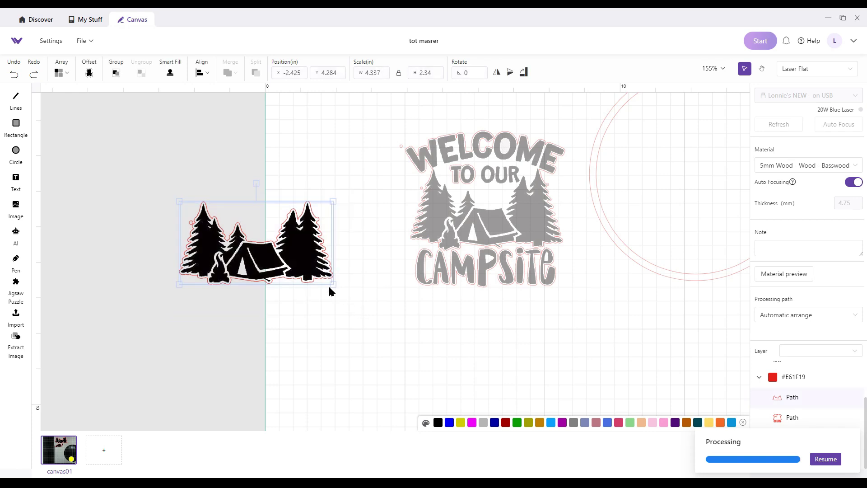
{"action": "right_click", "coordinate": [289, 257]}
{"action": "left_click", "coordinate": [302, 277]}
{"action": "right_click", "coordinate": [124, 149]}
{"action": "left_click", "coordinate": [140, 160]}
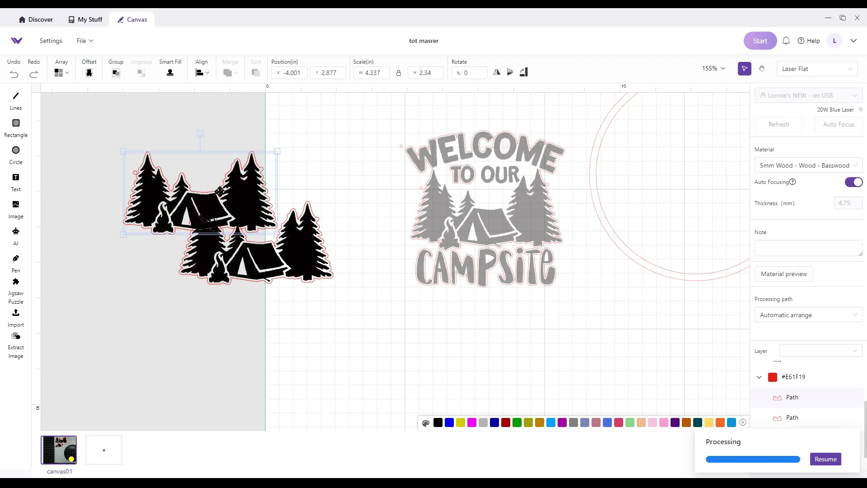
{"action": "left_click_drag", "start_coordinate": [184, 194], "coordinate": [107, 343]}
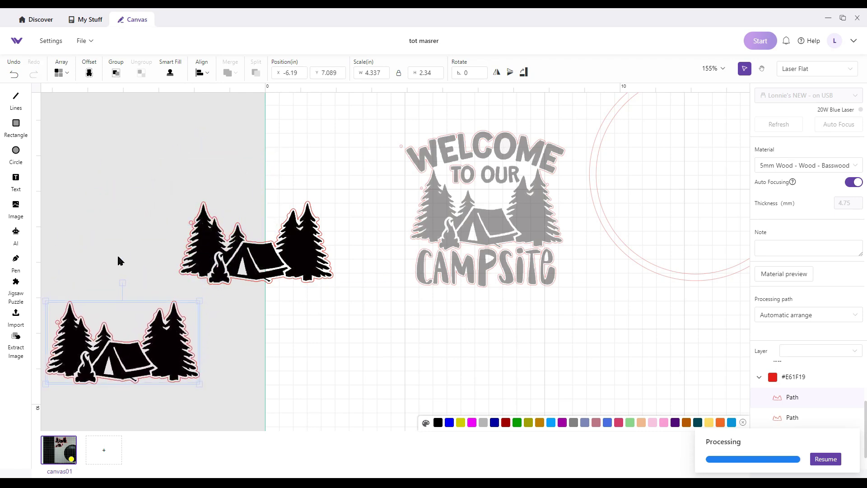
{"action": "left_click", "coordinate": [158, 179]}
Set the original trees image and its red cut outline to Ignore for processing.
{"action": "left_click_drag", "start_coordinate": [158, 179], "coordinate": [355, 294]}
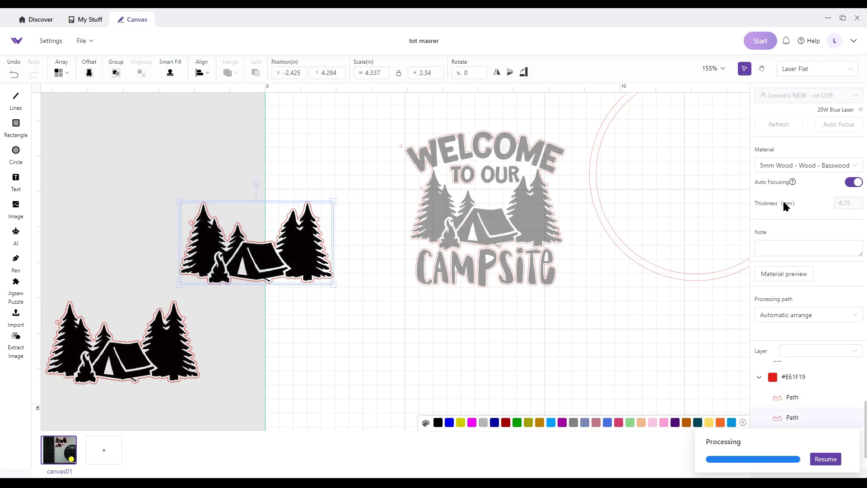
{"action": "left_click", "coordinate": [324, 305]}
{"action": "left_click", "coordinate": [291, 261]}
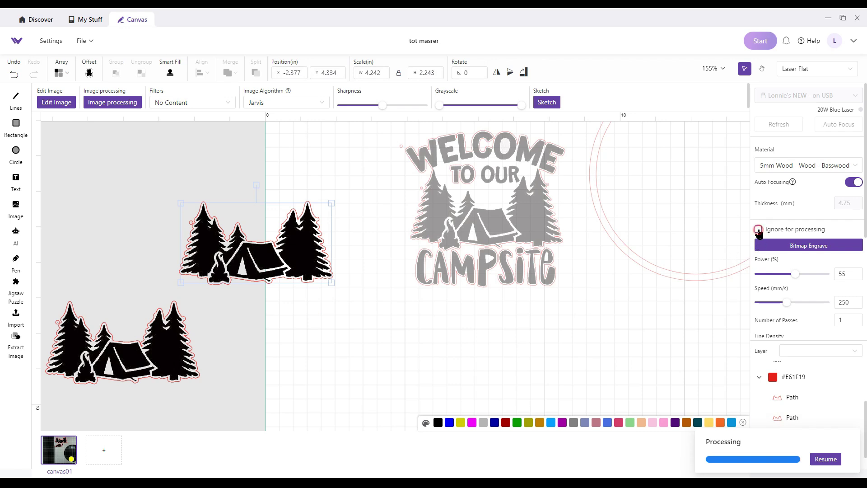
{"action": "left_click", "coordinate": [758, 229]}
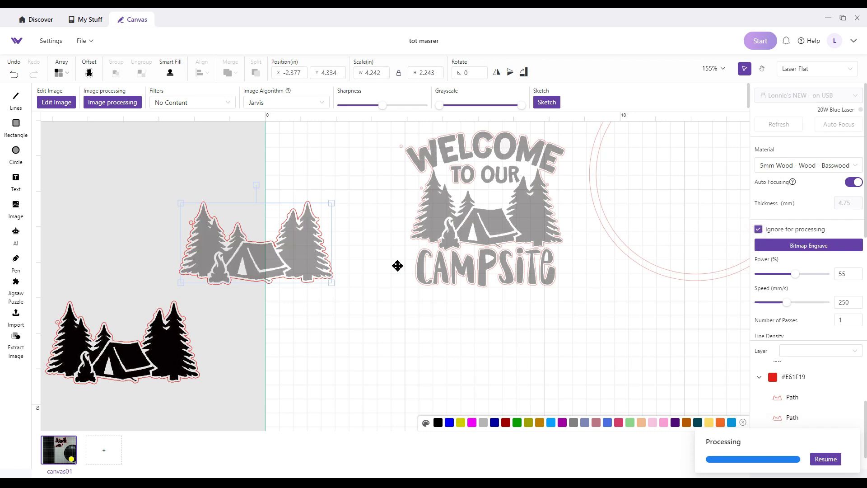
{"action": "left_click", "coordinate": [328, 292]}
{"action": "left_click", "coordinate": [310, 282]}
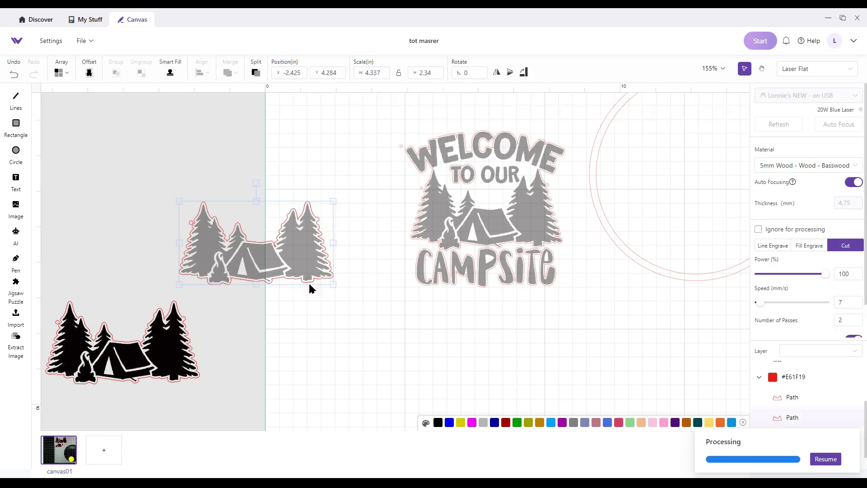
{"action": "left_click", "coordinate": [758, 230]}
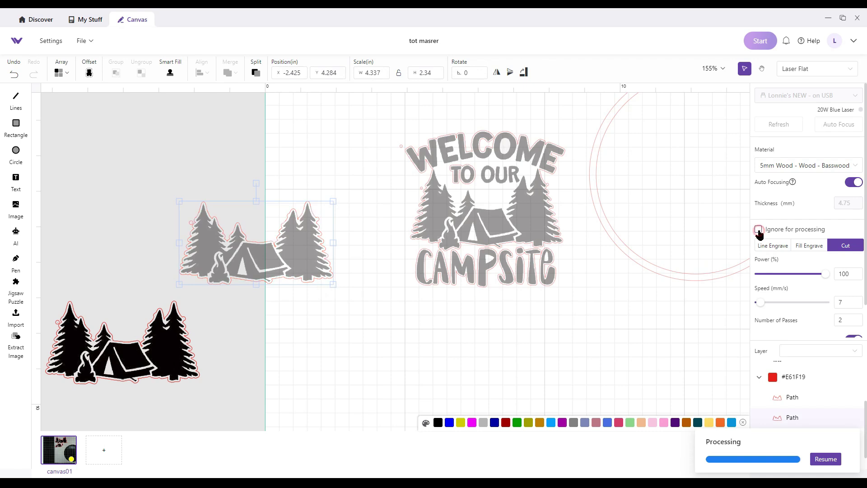
{"action": "left_click", "coordinate": [85, 96]}
Group the grey trees image with its outline and place it beside the CAMPSITE text.
{"action": "left_click_drag", "start_coordinate": [158, 166], "coordinate": [372, 293]}
{"action": "left_click", "coordinate": [116, 72]}
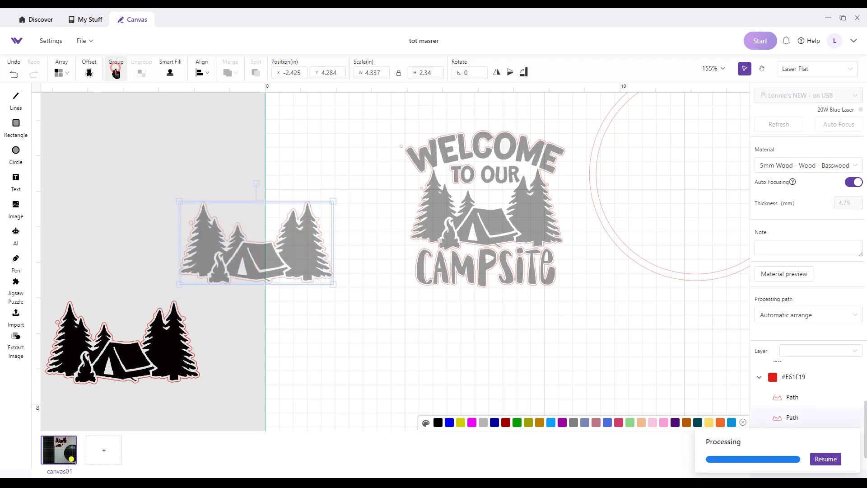
{"action": "left_click_drag", "start_coordinate": [226, 240], "coordinate": [591, 276]}
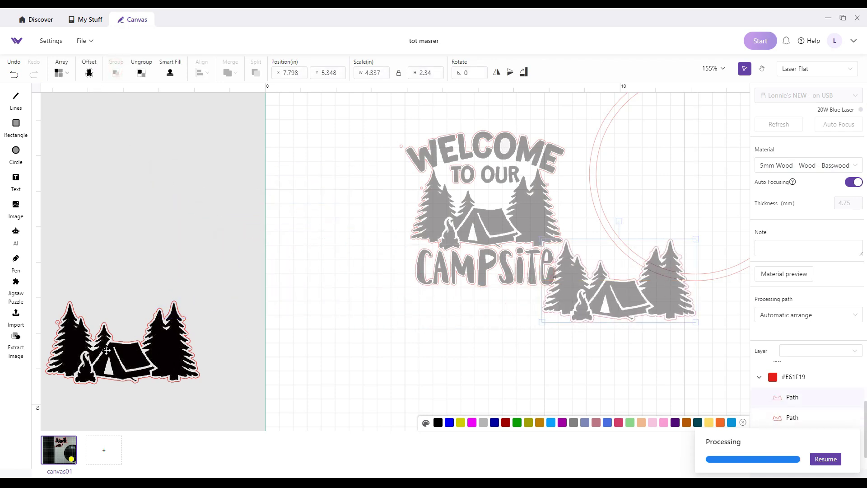
Move the black trees-and-tent copy up, pull it off its outline, and delete that outline.
{"action": "left_click_drag", "start_coordinate": [212, 391], "coordinate": [54, 288]}
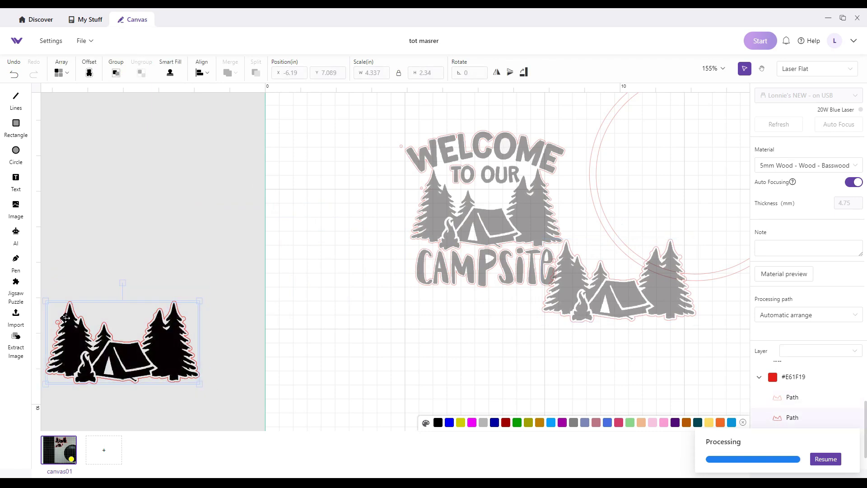
{"action": "left_click_drag", "start_coordinate": [76, 321], "coordinate": [171, 217]}
{"action": "left_click", "coordinate": [100, 238]}
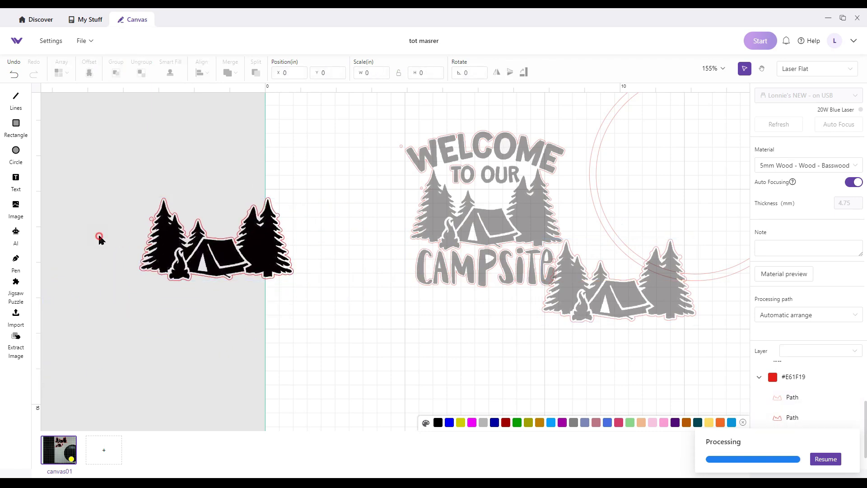
{"action": "left_click_drag", "start_coordinate": [243, 247], "coordinate": [219, 207]}
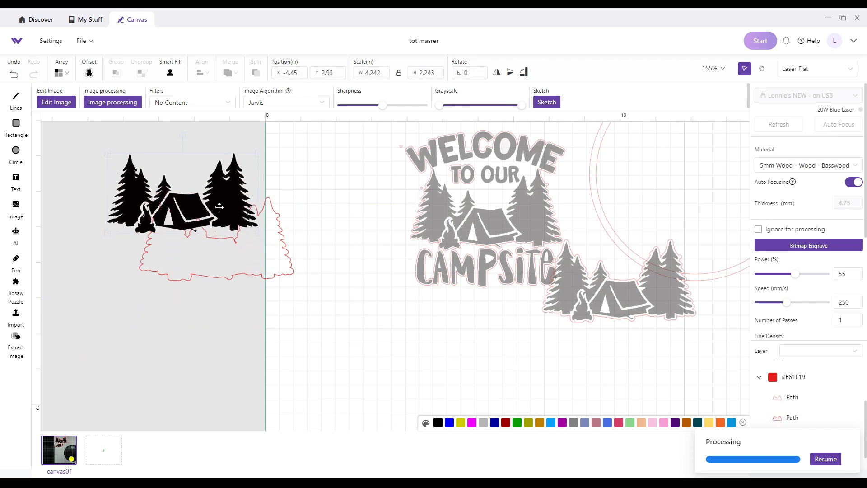
{"action": "left_click", "coordinate": [288, 257]}
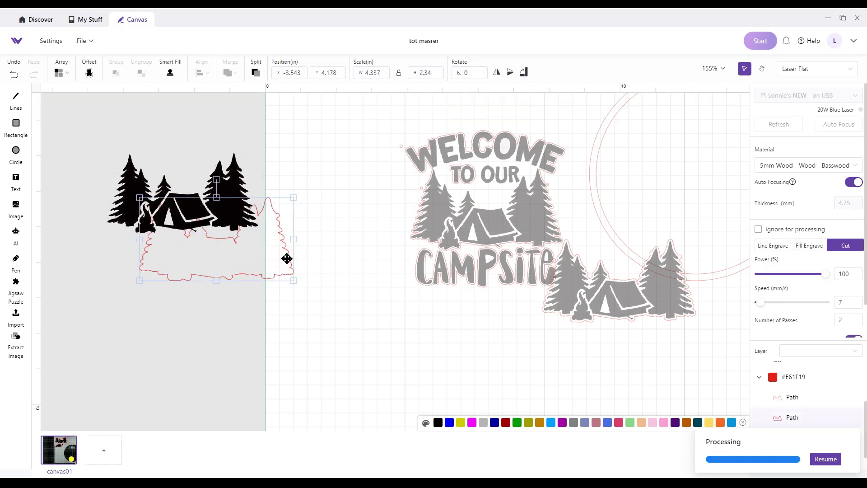
{"action": "key", "text": "Delete"}
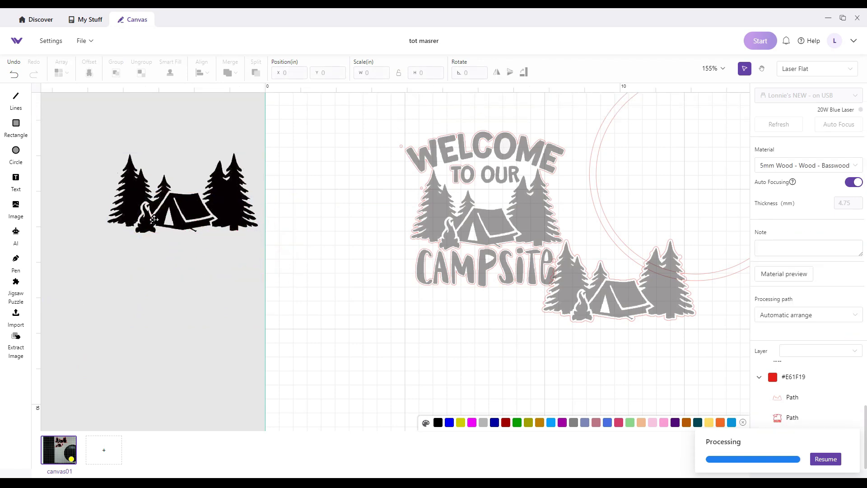
Reposition the black trees-and-tent copy to the right on the canvas.
{"action": "left_click_drag", "start_coordinate": [180, 196], "coordinate": [226, 248]}
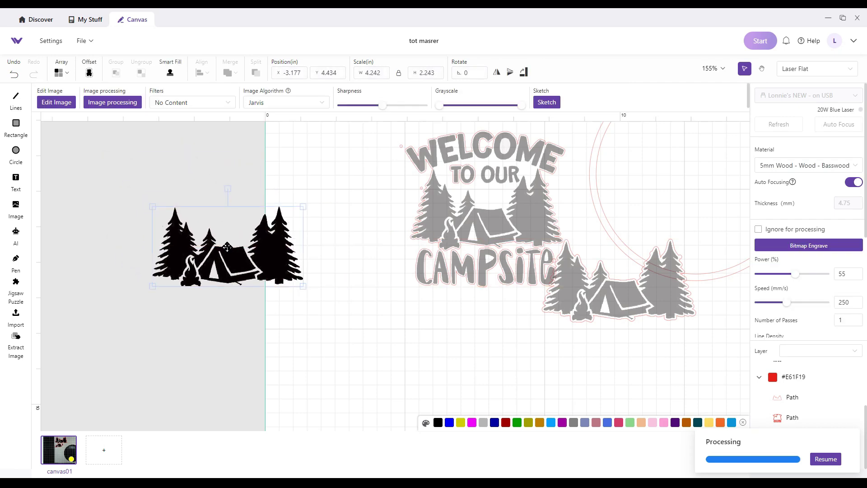
{"action": "scroll", "coordinate": [228, 246], "scroll_direction": "up", "scroll_amount": 1}
{"action": "scroll", "coordinate": [362, 290], "scroll_direction": "up", "scroll_amount": 3}
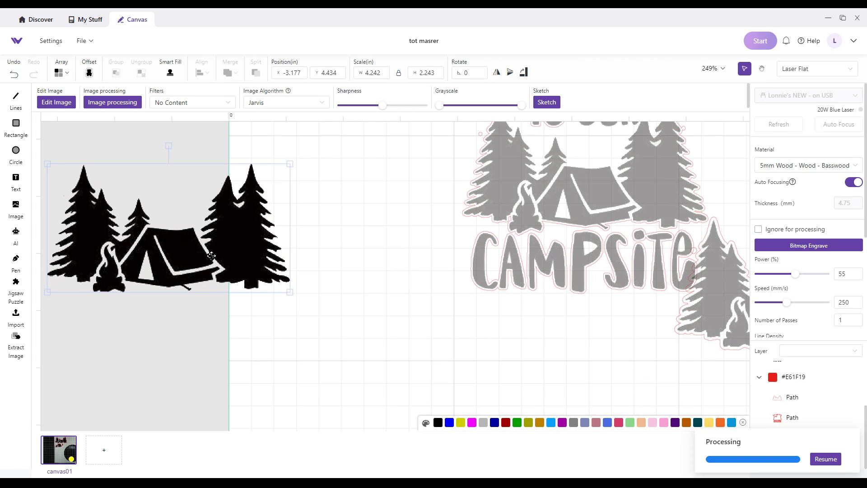
{"action": "left_click_drag", "start_coordinate": [211, 256], "coordinate": [294, 237]}
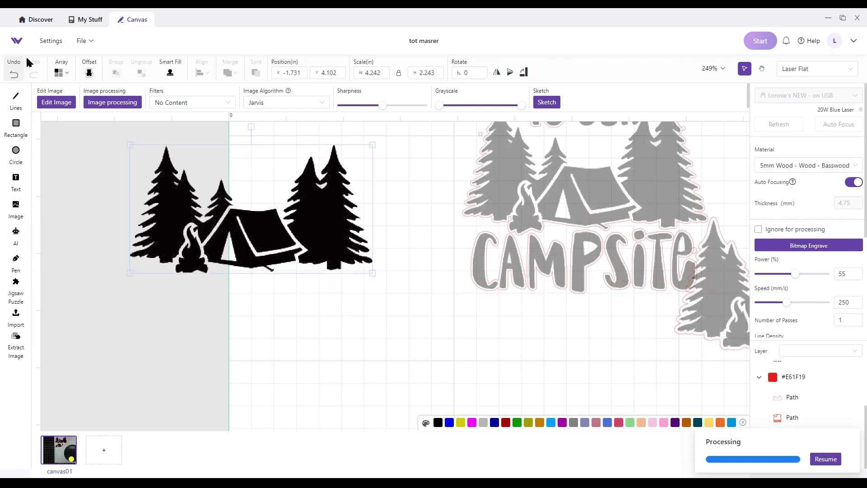
In the image editor, erase the left tree and right trees with a size-45 eraser.
{"action": "left_click", "coordinate": [51, 104]}
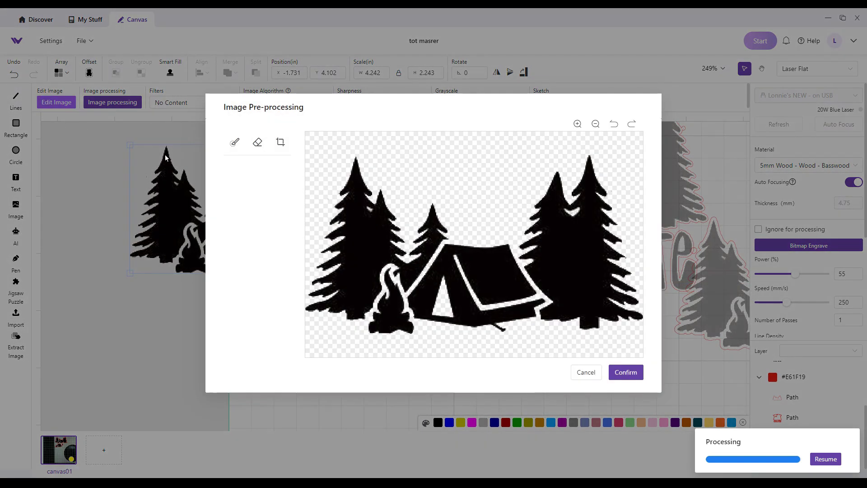
{"action": "left_click", "coordinate": [257, 143]}
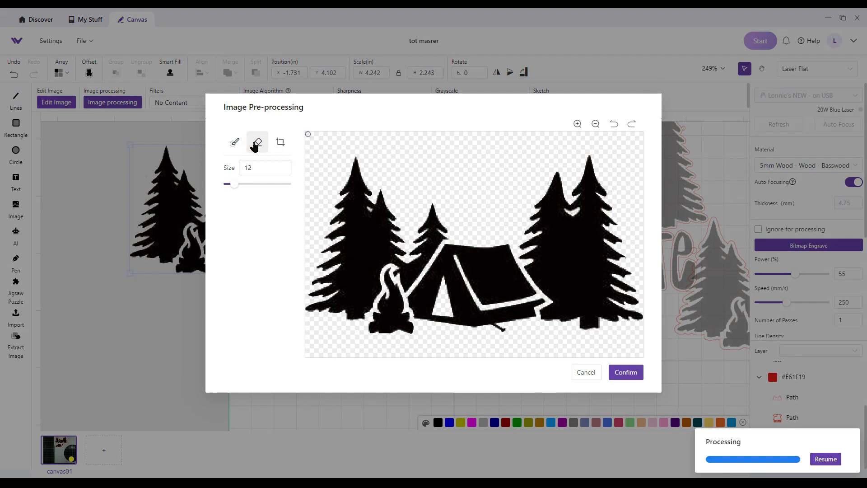
{"action": "left_click", "coordinate": [254, 184]}
{"action": "mouse_move", "coordinate": [346, 166]}
{"action": "left_mouse_down"}
{"action": "mouse_move", "coordinate": [366, 201]}
{"action": "mouse_move", "coordinate": [376, 256]}
{"action": "mouse_move", "coordinate": [366, 304]}
{"action": "mouse_move", "coordinate": [355, 318]}
{"action": "mouse_move", "coordinate": [341, 293]}
{"action": "left_mouse_up"}
{"action": "mouse_move", "coordinate": [382, 256]}
{"action": "left_mouse_down"}
{"action": "mouse_move", "coordinate": [400, 258]}
{"action": "mouse_move", "coordinate": [406, 277]}
{"action": "mouse_move", "coordinate": [446, 224]}
{"action": "left_mouse_up"}
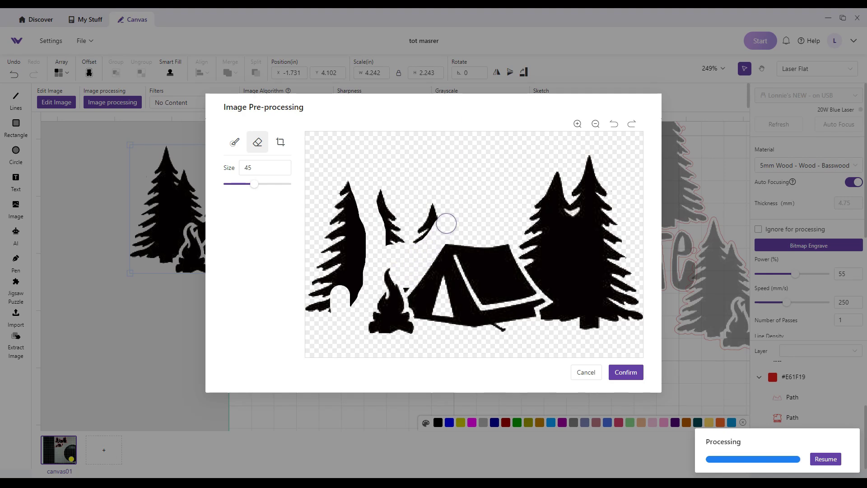
{"action": "mouse_move", "coordinate": [539, 216]}
{"action": "left_mouse_down"}
{"action": "mouse_move", "coordinate": [527, 255]}
{"action": "mouse_move", "coordinate": [554, 297]}
{"action": "mouse_move", "coordinate": [549, 313]}
{"action": "mouse_move", "coordinate": [595, 319]}
{"action": "mouse_move", "coordinate": [613, 333]}
{"action": "mouse_move", "coordinate": [589, 327]}
{"action": "left_mouse_up"}
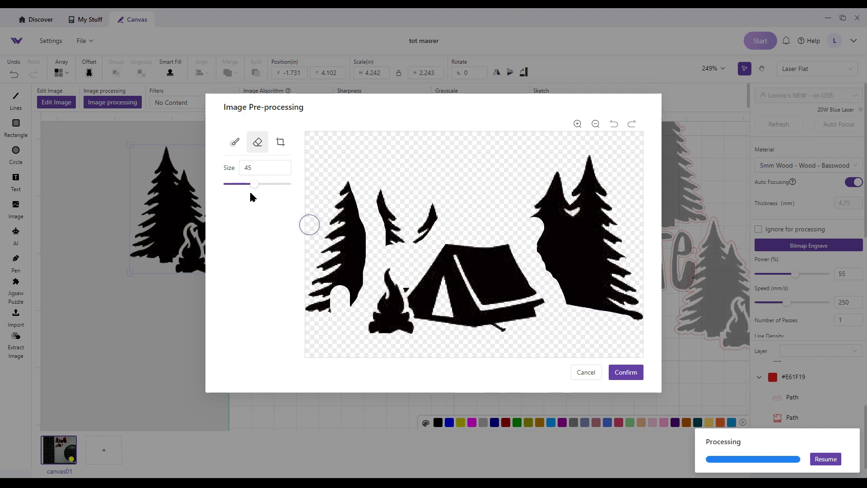
Undo the last erase, clear the remaining trees at eraser size 66, and confirm.
{"action": "left_click_drag", "start_coordinate": [254, 184], "coordinate": [229, 184]}
{"action": "left_click", "coordinate": [243, 185]}
{"action": "left_click", "coordinate": [614, 124]}
{"action": "left_click", "coordinate": [267, 184]}
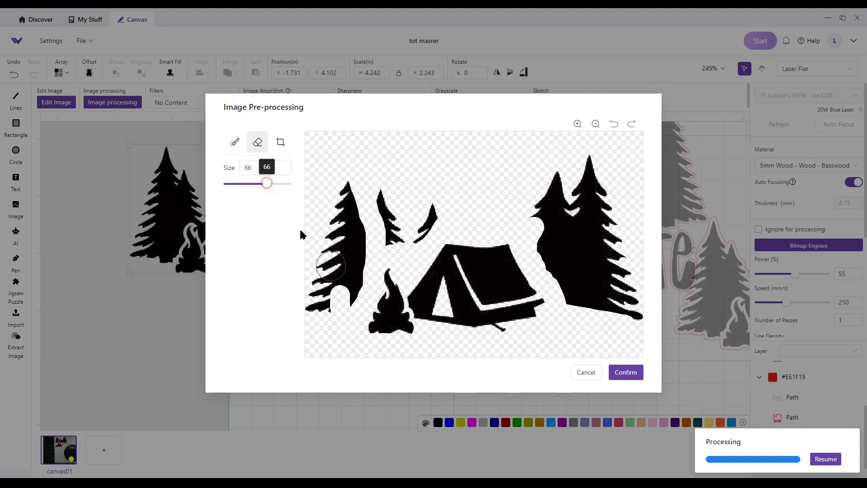
{"action": "mouse_move", "coordinate": [321, 319]}
{"action": "left_mouse_down"}
{"action": "mouse_move", "coordinate": [307, 288]}
{"action": "mouse_move", "coordinate": [345, 183]}
{"action": "mouse_move", "coordinate": [393, 192]}
{"action": "mouse_move", "coordinate": [438, 214]}
{"action": "mouse_move", "coordinate": [400, 241]}
{"action": "mouse_move", "coordinate": [393, 222]}
{"action": "mouse_move", "coordinate": [365, 208]}
{"action": "mouse_move", "coordinate": [332, 298]}
{"action": "mouse_move", "coordinate": [351, 297]}
{"action": "mouse_move", "coordinate": [354, 265]}
{"action": "left_mouse_up"}
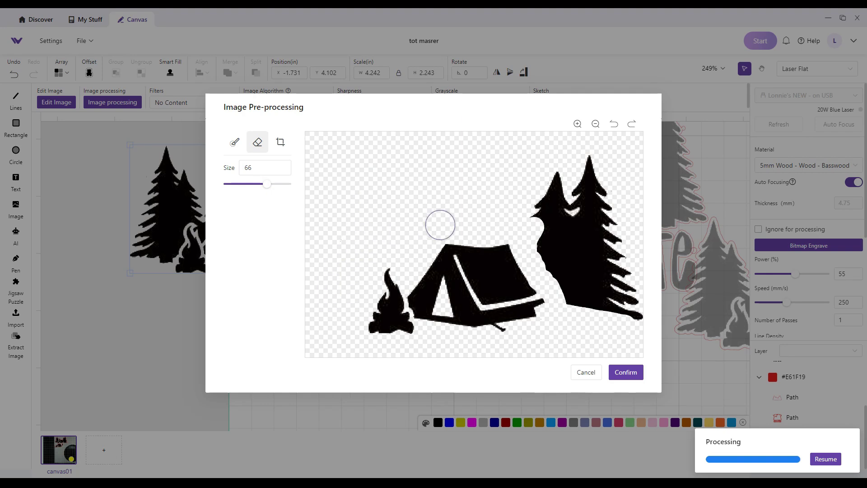
{"action": "mouse_move", "coordinate": [516, 219]}
{"action": "left_mouse_down"}
{"action": "mouse_move", "coordinate": [572, 299]}
{"action": "mouse_move", "coordinate": [635, 312]}
{"action": "mouse_move", "coordinate": [598, 195]}
{"action": "mouse_move", "coordinate": [594, 133]}
{"action": "mouse_move", "coordinate": [550, 176]}
{"action": "mouse_move", "coordinate": [540, 219]}
{"action": "mouse_move", "coordinate": [583, 213]}
{"action": "mouse_move", "coordinate": [574, 201]}
{"action": "mouse_move", "coordinate": [595, 214]}
{"action": "mouse_move", "coordinate": [522, 194]}
{"action": "mouse_move", "coordinate": [573, 221]}
{"action": "mouse_move", "coordinate": [558, 235]}
{"action": "mouse_move", "coordinate": [592, 243]}
{"action": "mouse_move", "coordinate": [572, 256]}
{"action": "mouse_move", "coordinate": [599, 270]}
{"action": "mouse_move", "coordinate": [581, 279]}
{"action": "mouse_move", "coordinate": [616, 284]}
{"action": "left_mouse_up"}
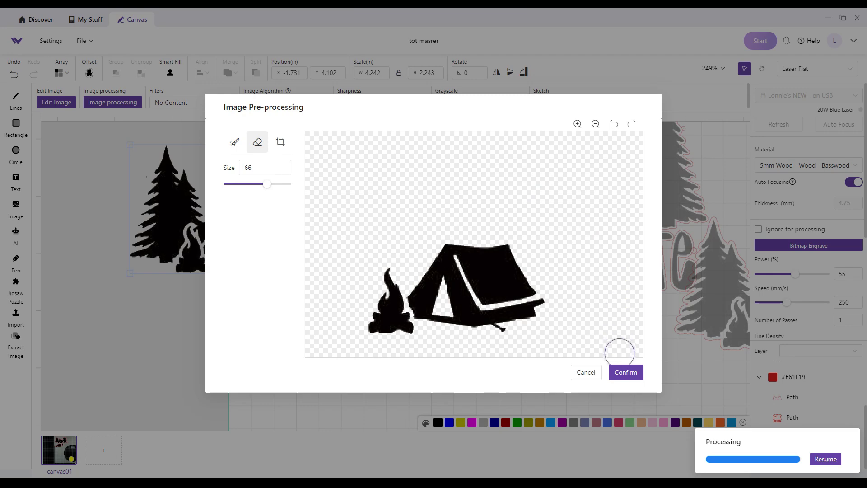
{"action": "left_click", "coordinate": [622, 372]}
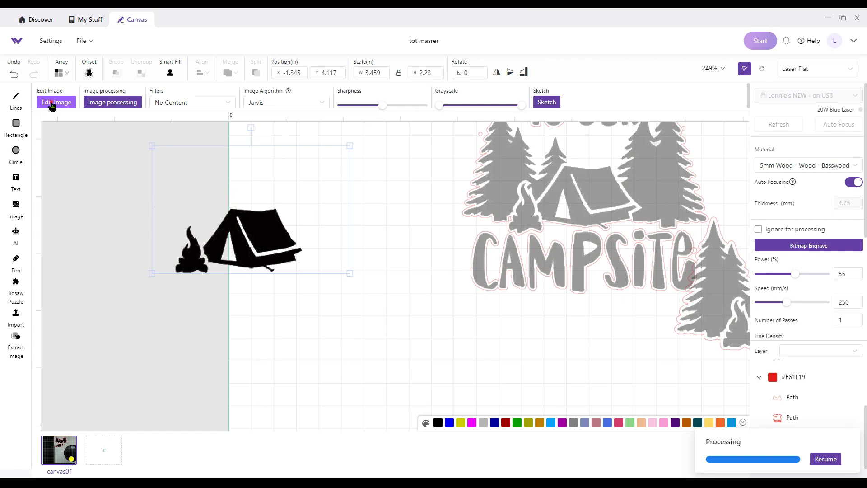
{"action": "left_click", "coordinate": [52, 103]}
{"action": "left_click", "coordinate": [258, 142]}
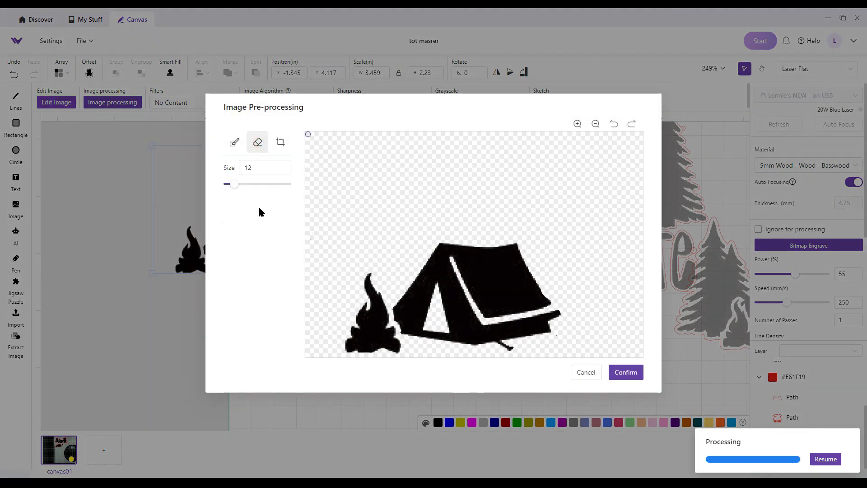
{"action": "left_click_drag", "start_coordinate": [236, 189], "coordinate": [300, 187]}
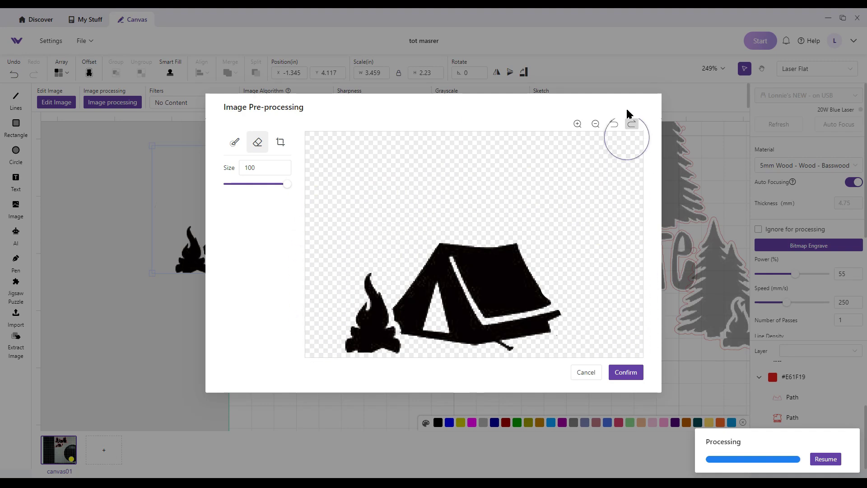
{"action": "left_click", "coordinate": [625, 373]}
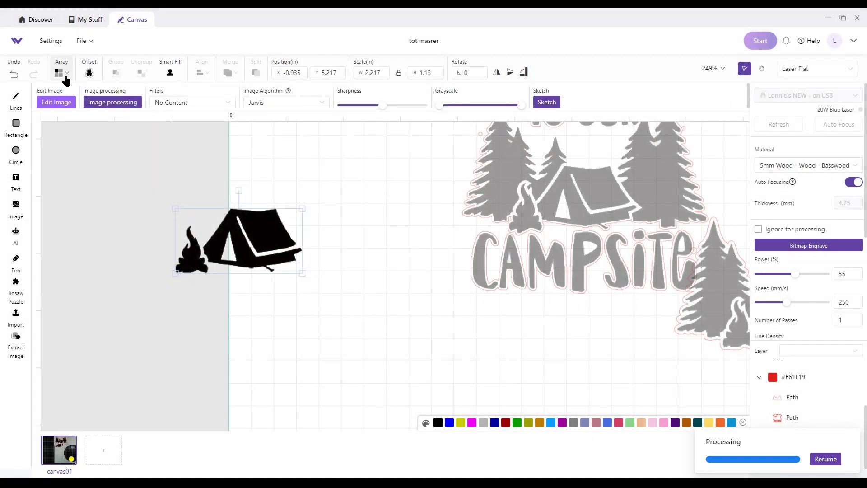
Add a 0.05 in offset outline around the tent-and-campfire image.
{"action": "left_click", "coordinate": [88, 72]}
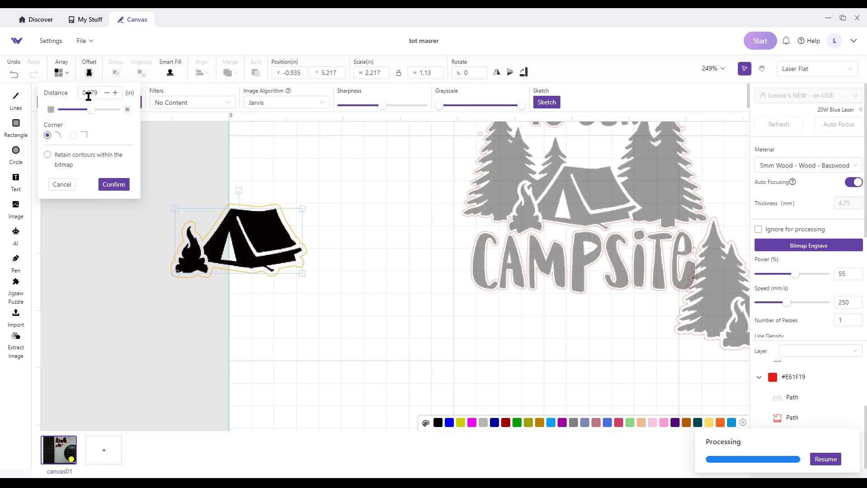
{"action": "left_click", "coordinate": [89, 94]}
{"action": "left_click_drag", "start_coordinate": [90, 92], "coordinate": [100, 92]}
{"action": "type", "text": "5"}
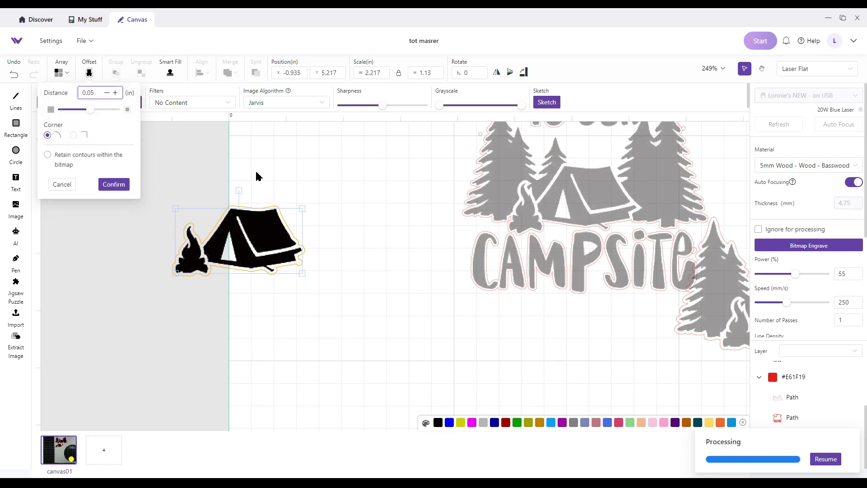
{"action": "left_click", "coordinate": [114, 184]}
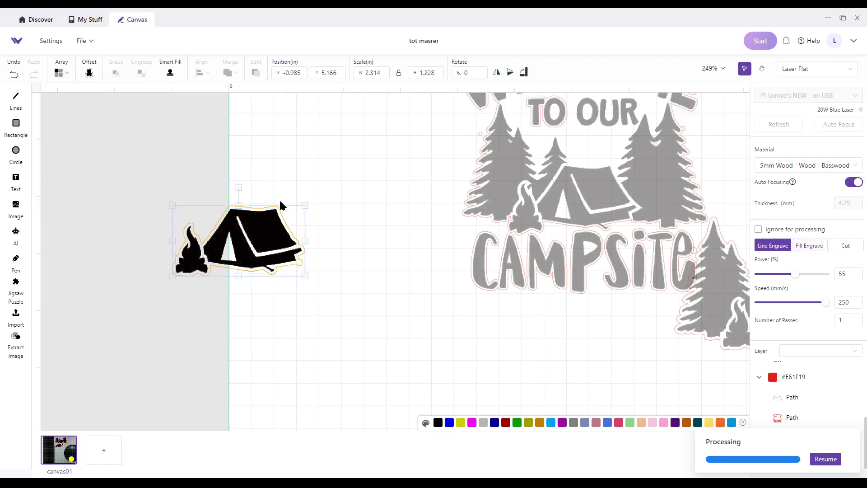
Set the outline to Cut at speed 7 with enhanced cutting and 2 passes.
{"action": "left_click", "coordinate": [844, 246]}
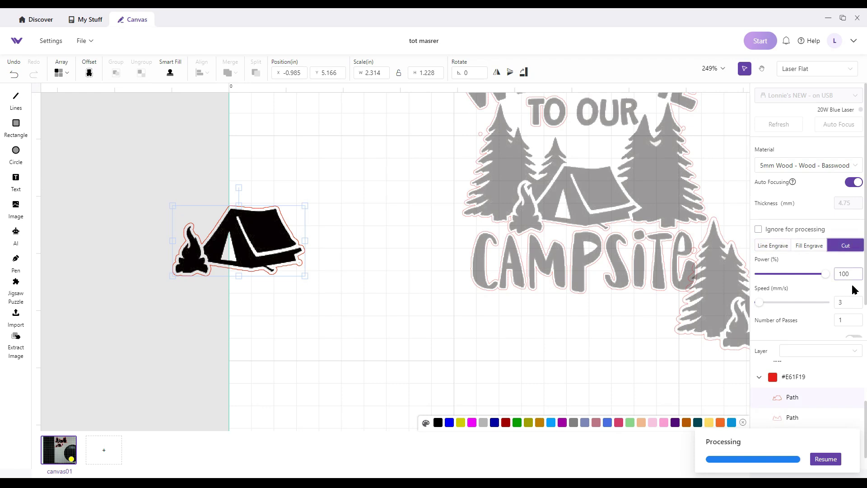
{"action": "double_click", "coordinate": [846, 302]}
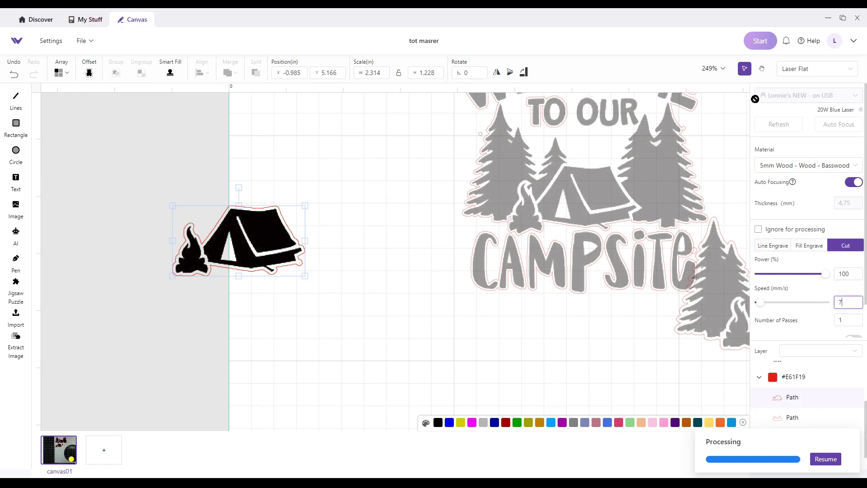
{"action": "scroll", "coordinate": [765, 148], "scroll_direction": "down", "scroll_amount": 1}
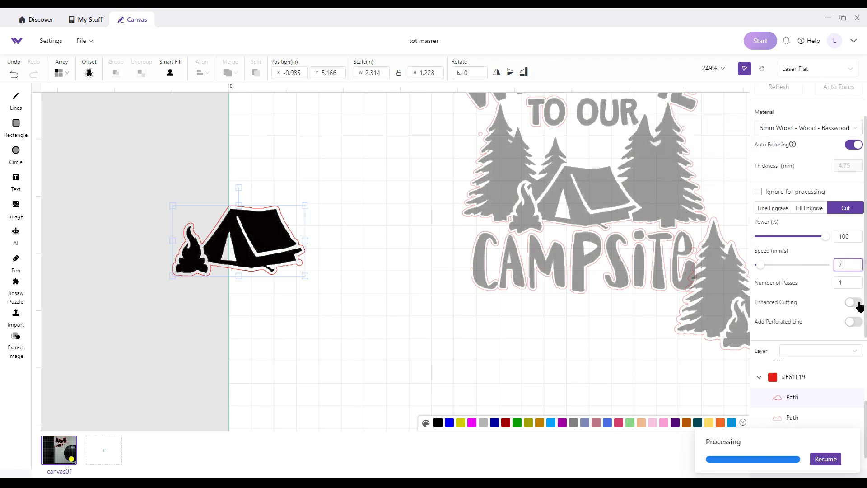
{"action": "left_click", "coordinate": [854, 303]}
{"action": "double_click", "coordinate": [847, 282]}
{"action": "type", "text": "2"}
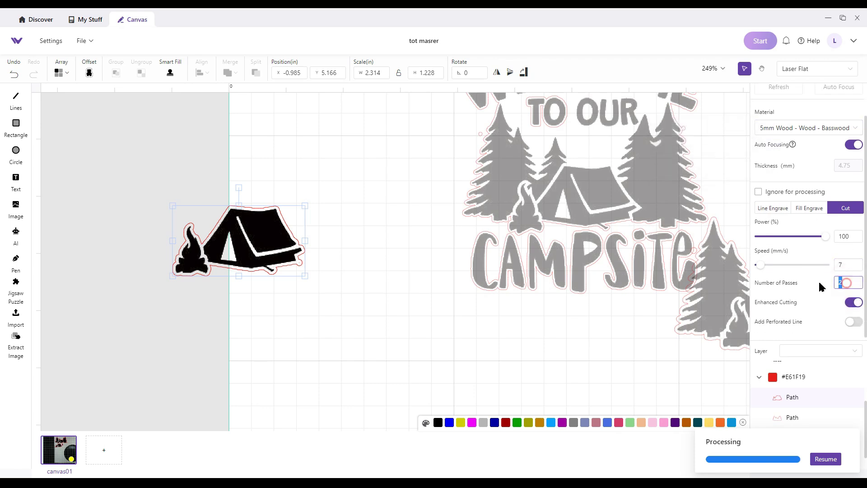
{"action": "type", "text": "1"}
{"action": "left_click", "coordinate": [328, 283]}
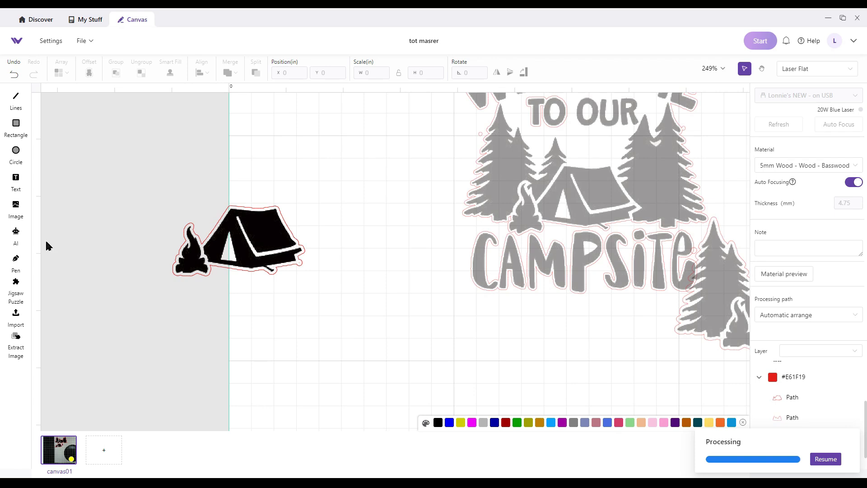
Copy and paste a duplicate of the tent image.
{"action": "right_click", "coordinate": [264, 246]}
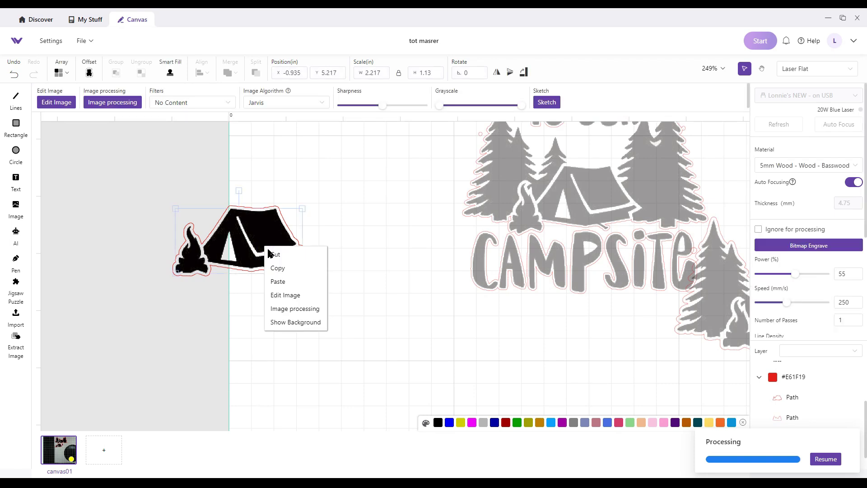
{"action": "left_click", "coordinate": [283, 269]}
{"action": "right_click", "coordinate": [292, 304]}
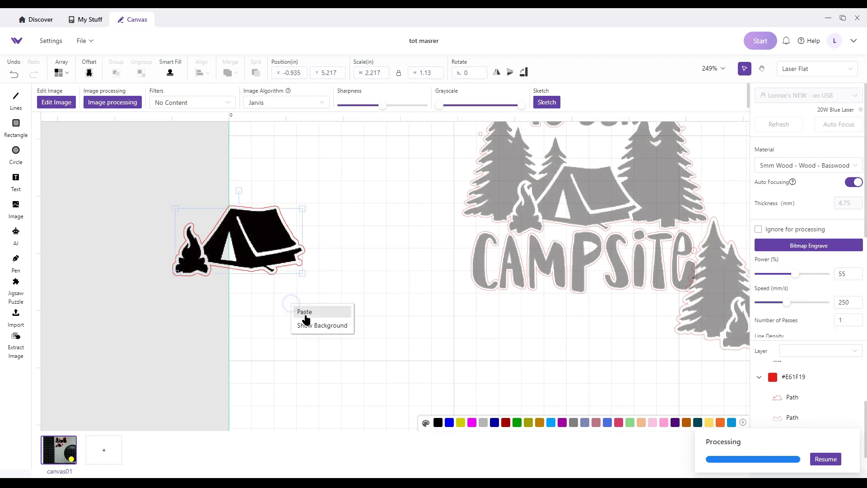
{"action": "left_click", "coordinate": [305, 312]}
Mark the original tent image and its red outline as Ignore for processing.
{"action": "left_click_drag", "start_coordinate": [116, 165], "coordinate": [324, 288]}
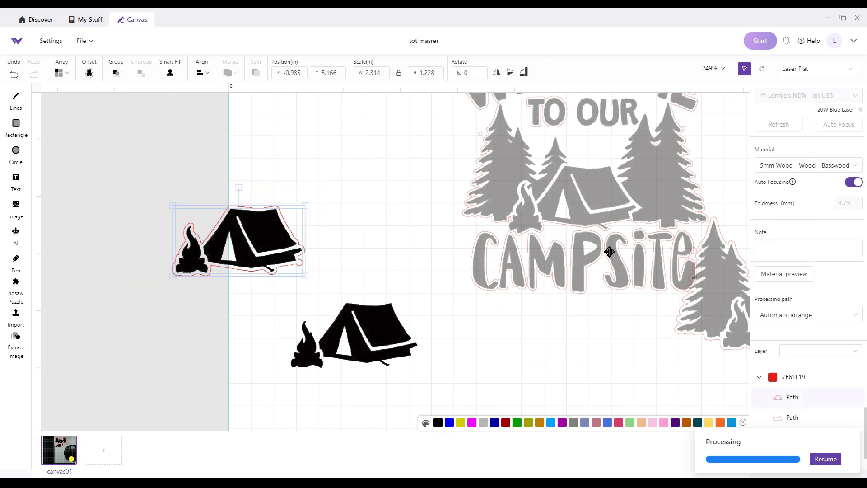
{"action": "left_click", "coordinate": [395, 244]}
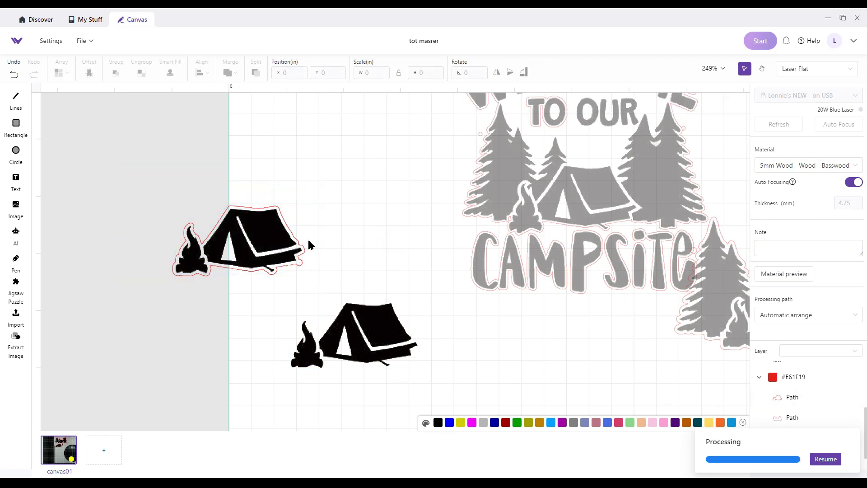
{"action": "left_click", "coordinate": [293, 239]}
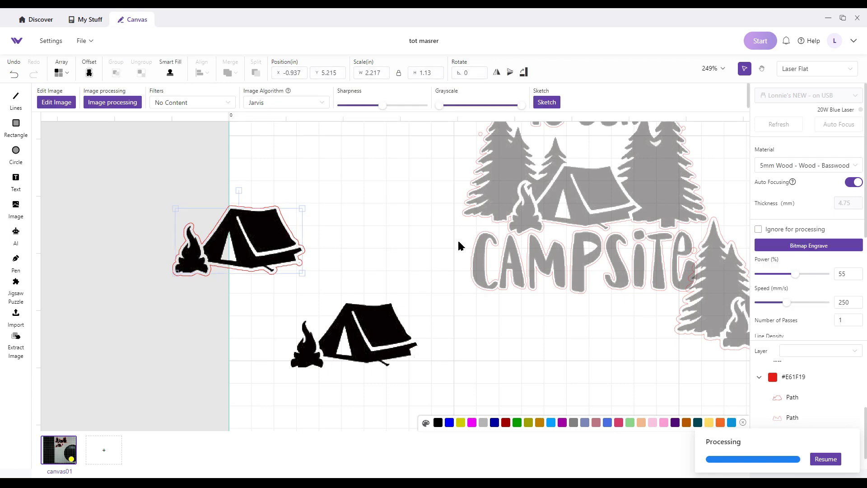
{"action": "left_click", "coordinate": [760, 230]}
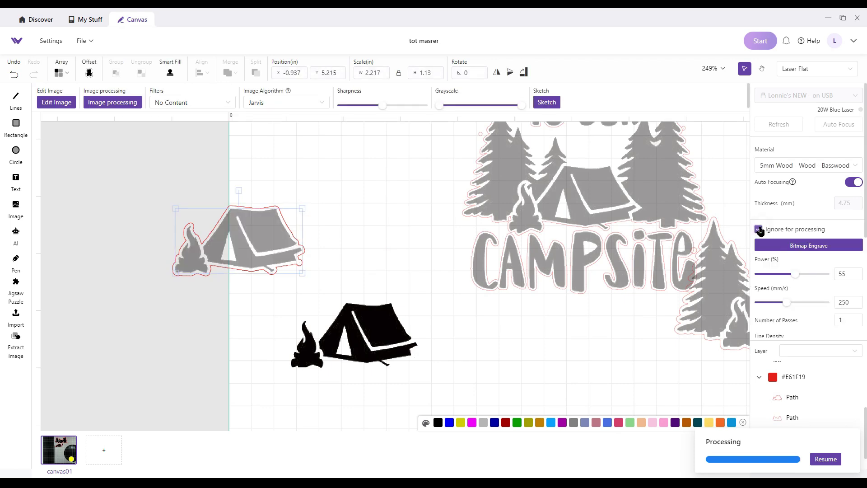
{"action": "left_click", "coordinate": [305, 248]}
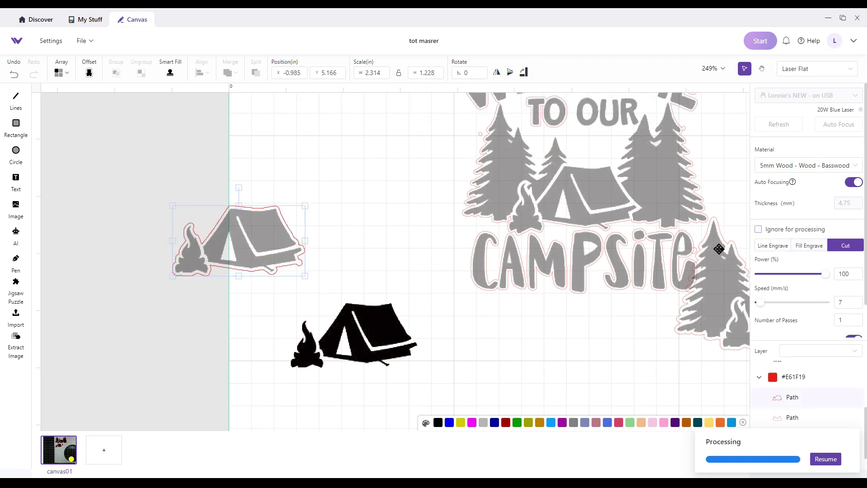
{"action": "left_click", "coordinate": [758, 230]}
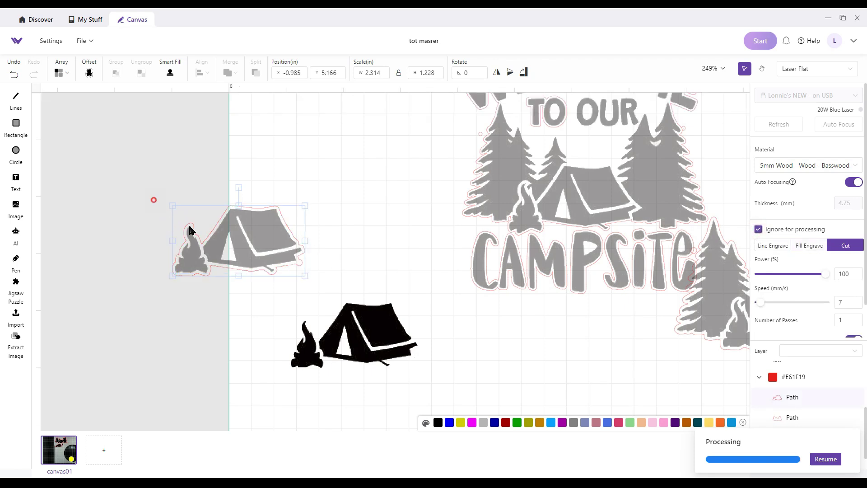
Group the tent with its outline, place it over the campsite tent, move the copy left.
{"action": "left_click_drag", "start_coordinate": [190, 230], "coordinate": [345, 292]}
{"action": "left_click", "coordinate": [116, 72]}
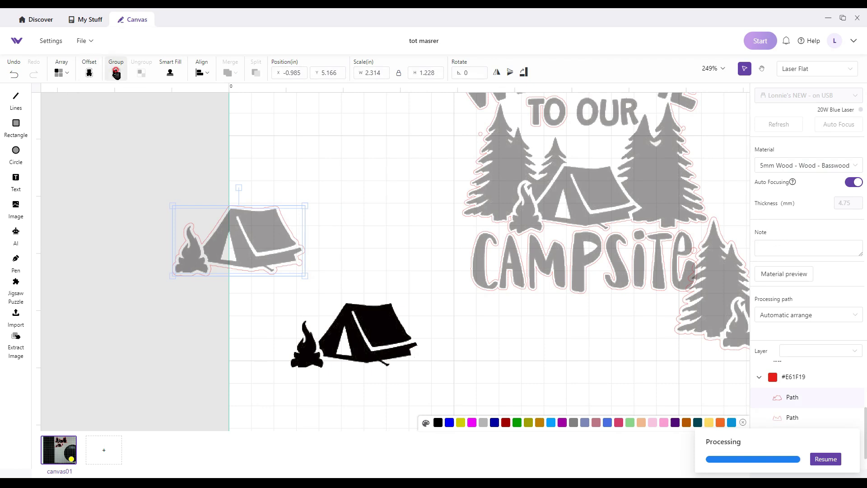
{"action": "left_click_drag", "start_coordinate": [248, 244], "coordinate": [566, 194]}
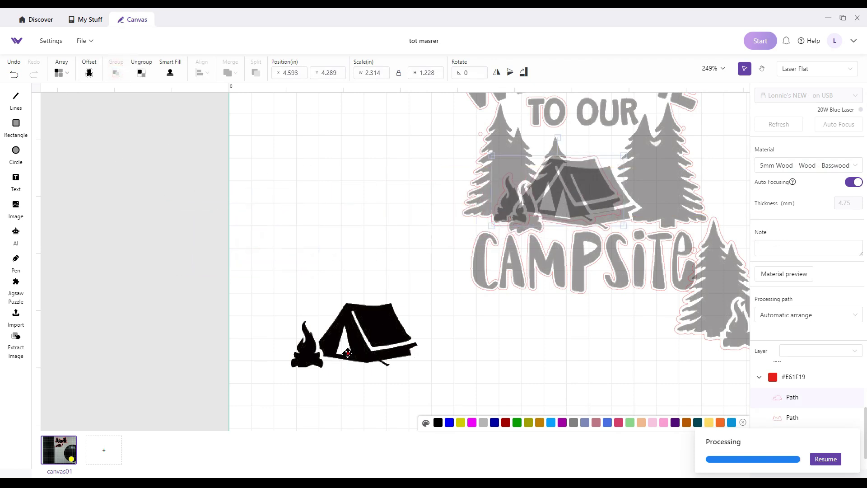
{"action": "left_click_drag", "start_coordinate": [348, 353], "coordinate": [288, 257]}
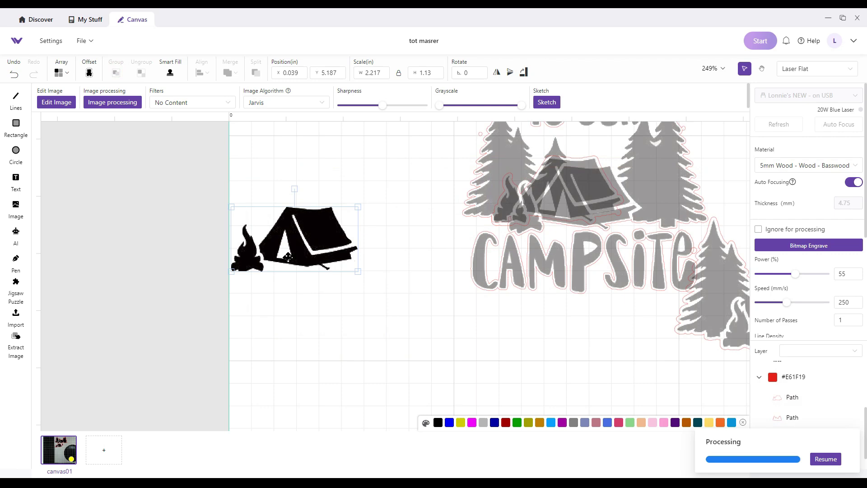
Erase the tent and log base from the copy at eraser sizes 45 and 100, leaving the flame.
{"action": "left_click", "coordinate": [48, 102]}
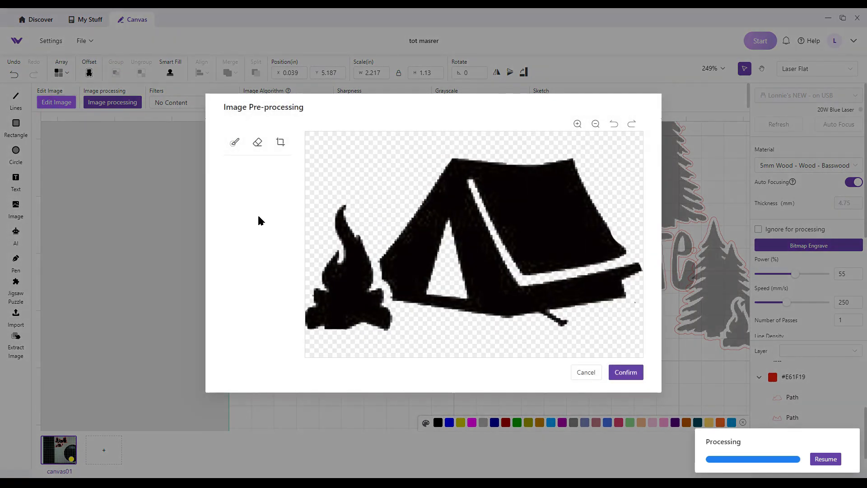
{"action": "left_click", "coordinate": [258, 142]}
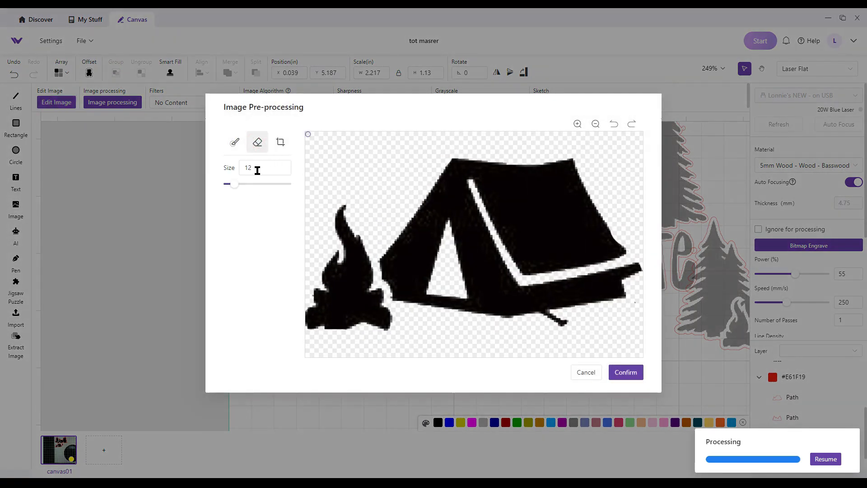
{"action": "left_click", "coordinate": [254, 185]}
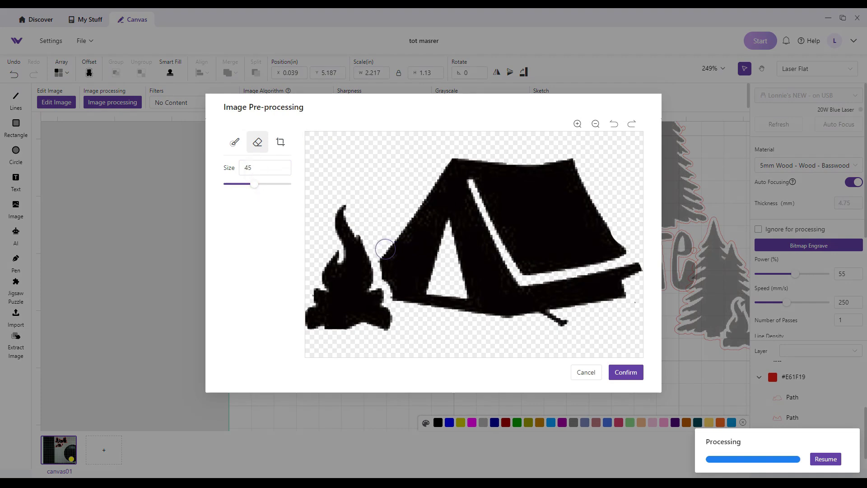
{"action": "mouse_move", "coordinate": [381, 258]}
{"action": "left_mouse_down"}
{"action": "mouse_move", "coordinate": [399, 294]}
{"action": "mouse_move", "coordinate": [541, 305]}
{"action": "mouse_move", "coordinate": [489, 322]}
{"action": "mouse_move", "coordinate": [417, 290]}
{"action": "mouse_move", "coordinate": [399, 249]}
{"action": "mouse_move", "coordinate": [395, 268]}
{"action": "left_mouse_up"}
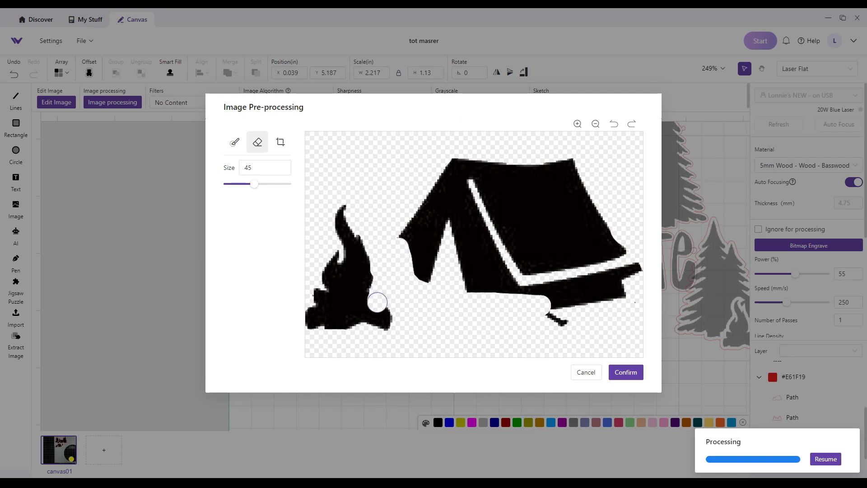
{"action": "mouse_move", "coordinate": [375, 307]}
{"action": "left_mouse_down"}
{"action": "mouse_move", "coordinate": [329, 314]}
{"action": "mouse_move", "coordinate": [311, 295]}
{"action": "mouse_move", "coordinate": [333, 307]}
{"action": "mouse_move", "coordinate": [381, 301]}
{"action": "mouse_move", "coordinate": [374, 332]}
{"action": "mouse_move", "coordinate": [396, 313]}
{"action": "mouse_move", "coordinate": [385, 327]}
{"action": "mouse_move", "coordinate": [338, 328]}
{"action": "mouse_move", "coordinate": [305, 315]}
{"action": "left_mouse_up"}
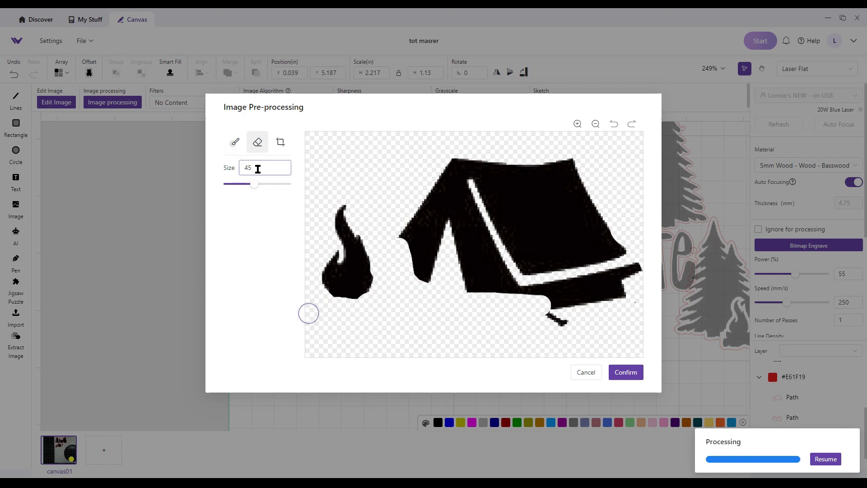
{"action": "left_click_drag", "start_coordinate": [255, 184], "coordinate": [287, 184]}
{"action": "mouse_move", "coordinate": [409, 231]}
{"action": "left_mouse_down"}
{"action": "mouse_move", "coordinate": [406, 252]}
{"action": "mouse_move", "coordinate": [430, 182]}
{"action": "mouse_move", "coordinate": [486, 294]}
{"action": "mouse_move", "coordinate": [490, 198]}
{"action": "mouse_move", "coordinate": [426, 172]}
{"action": "left_mouse_up"}
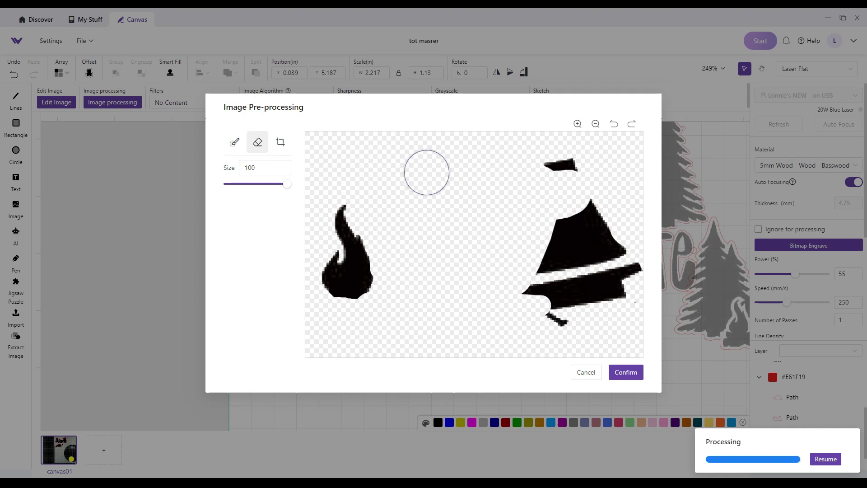
{"action": "mouse_move", "coordinate": [514, 175]}
{"action": "left_mouse_down"}
{"action": "mouse_move", "coordinate": [595, 178]}
{"action": "mouse_move", "coordinate": [602, 196]}
{"action": "mouse_move", "coordinate": [567, 242]}
{"action": "mouse_move", "coordinate": [613, 253]}
{"action": "mouse_move", "coordinate": [612, 265]}
{"action": "mouse_move", "coordinate": [539, 293]}
{"action": "mouse_move", "coordinate": [526, 314]}
{"action": "mouse_move", "coordinate": [546, 323]}
{"action": "mouse_move", "coordinate": [637, 267]}
{"action": "mouse_move", "coordinate": [577, 218]}
{"action": "mouse_move", "coordinate": [595, 225]}
{"action": "left_mouse_up"}
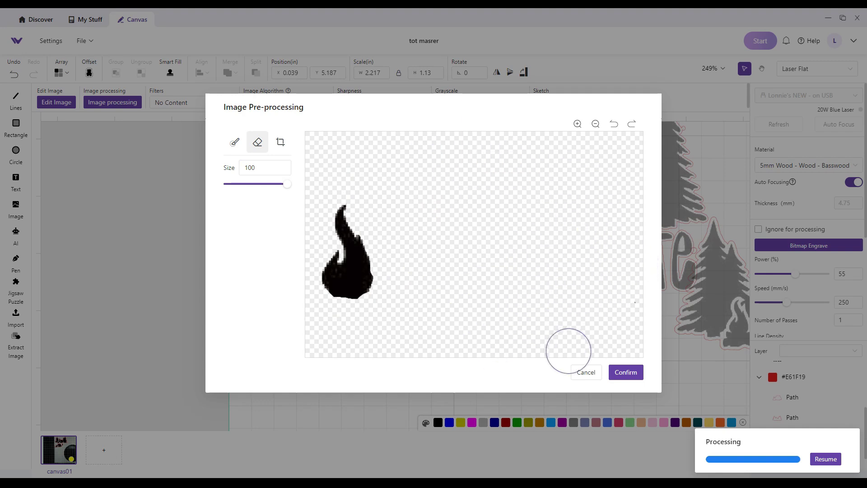
{"action": "left_click", "coordinate": [628, 373]}
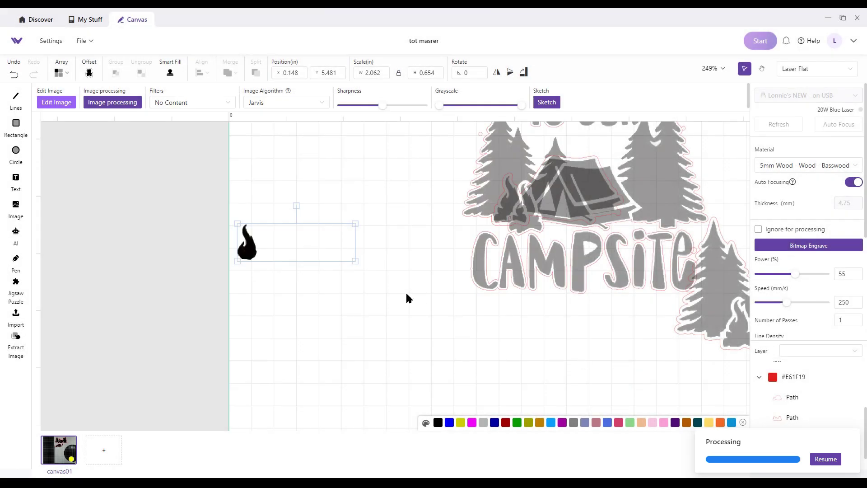
Erase the tiny leftover speck at the flame image's right edge with size 100.
{"action": "left_click", "coordinate": [60, 100]}
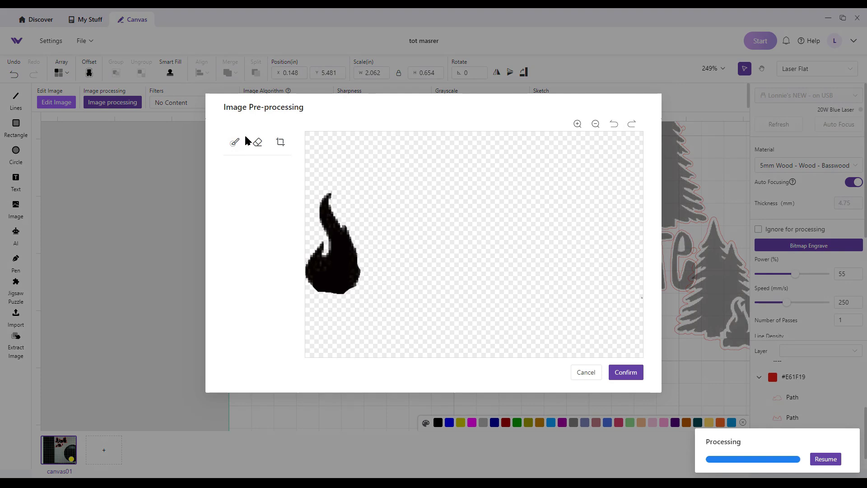
{"action": "left_click", "coordinate": [257, 142]}
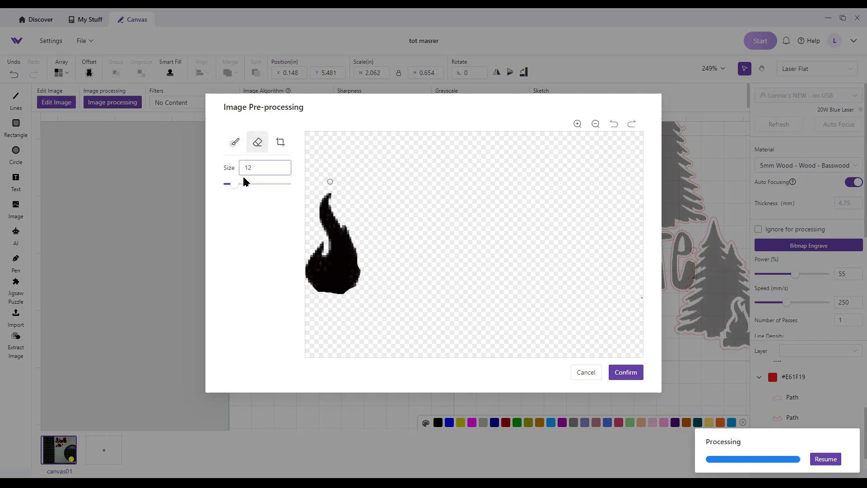
{"action": "left_click_drag", "start_coordinate": [234, 184], "coordinate": [289, 185]}
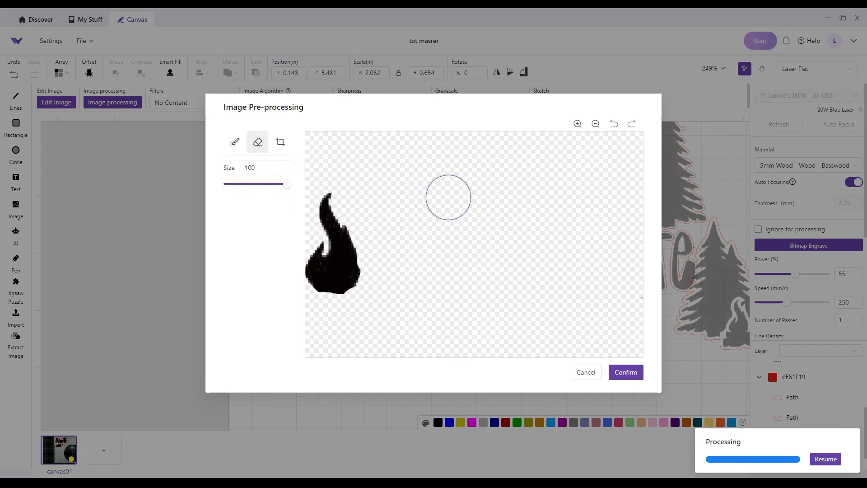
{"action": "left_click", "coordinate": [641, 310]}
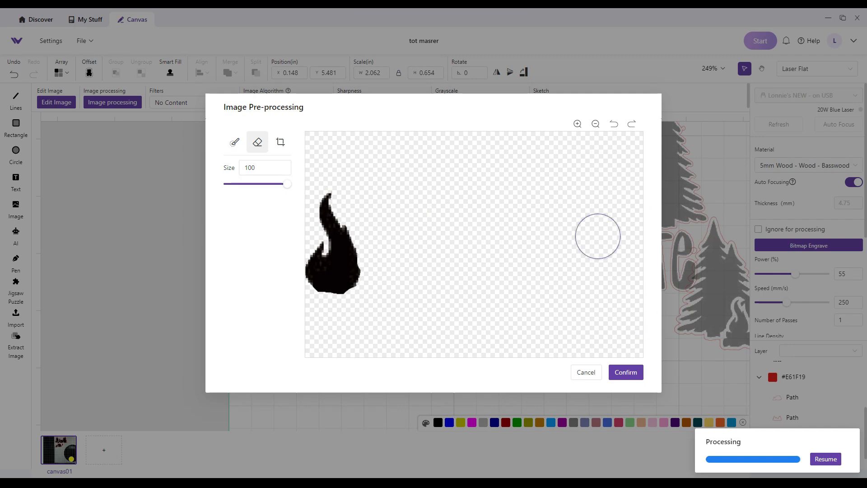
{"action": "left_click", "coordinate": [632, 371]}
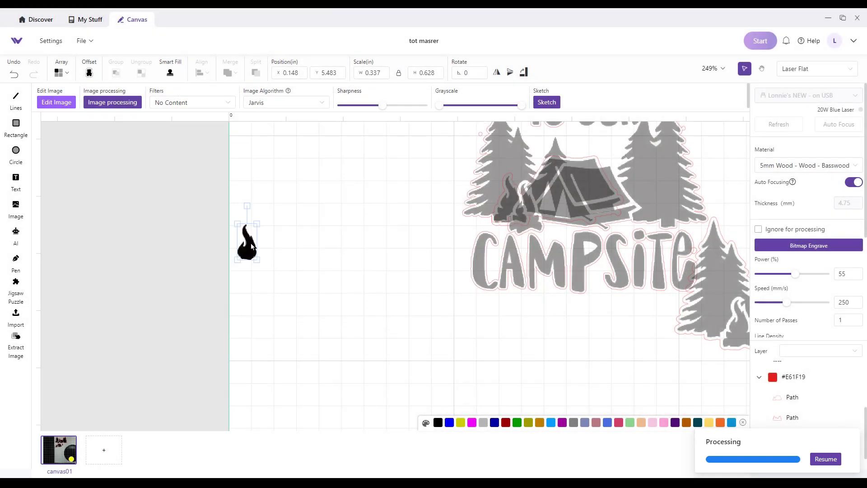
Add a 0.05 in offset outline around the flame.
{"action": "left_click", "coordinate": [89, 72]}
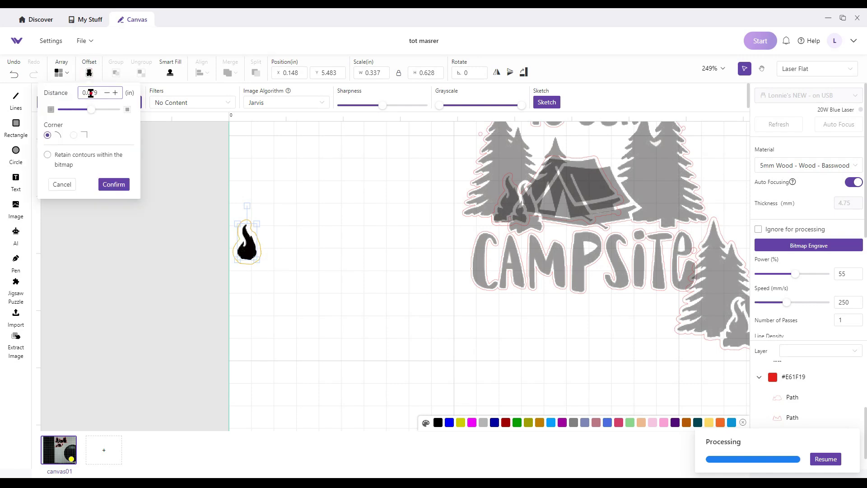
{"action": "left_click_drag", "start_coordinate": [91, 93], "coordinate": [106, 93]}
{"action": "type", "text": "5"}
{"action": "left_click", "coordinate": [118, 184]}
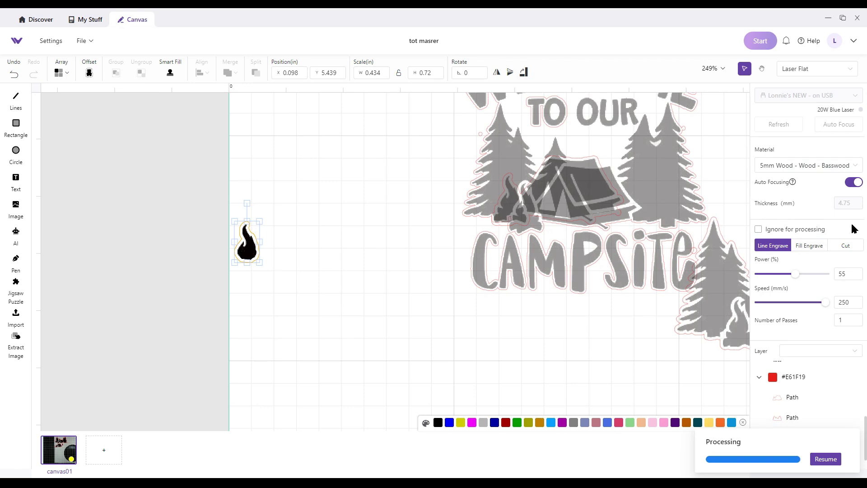
Set the flame outline to Cut at speed 7, 2 passes, with enhanced cutting.
{"action": "left_click", "coordinate": [850, 246]}
{"action": "double_click", "coordinate": [846, 302]}
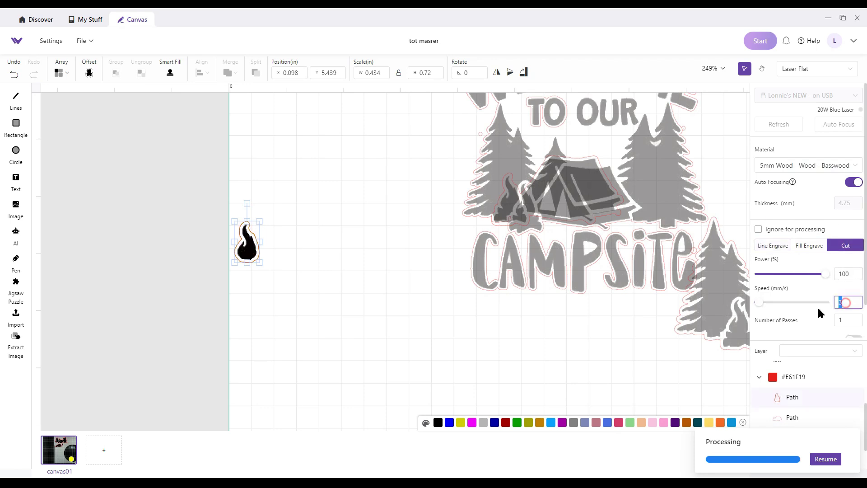
{"action": "type", "text": "7"}
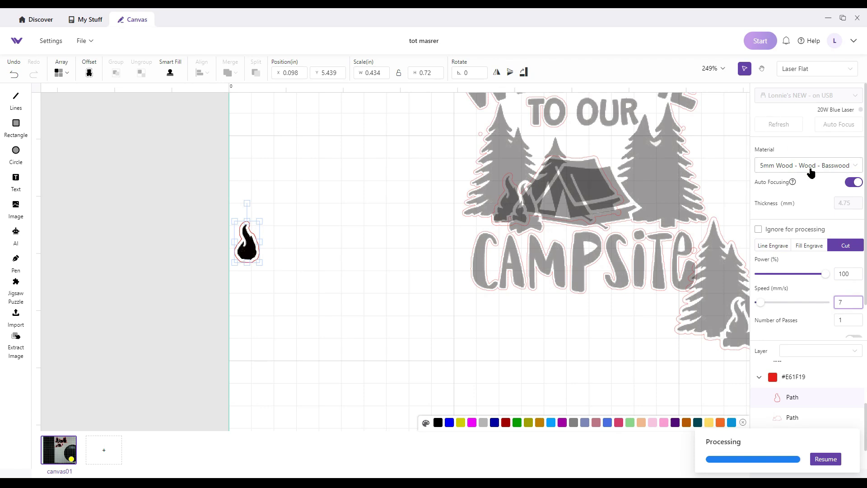
{"action": "scroll", "coordinate": [811, 167], "scroll_direction": "down", "scroll_amount": 1}
{"action": "left_click", "coordinate": [859, 280]}
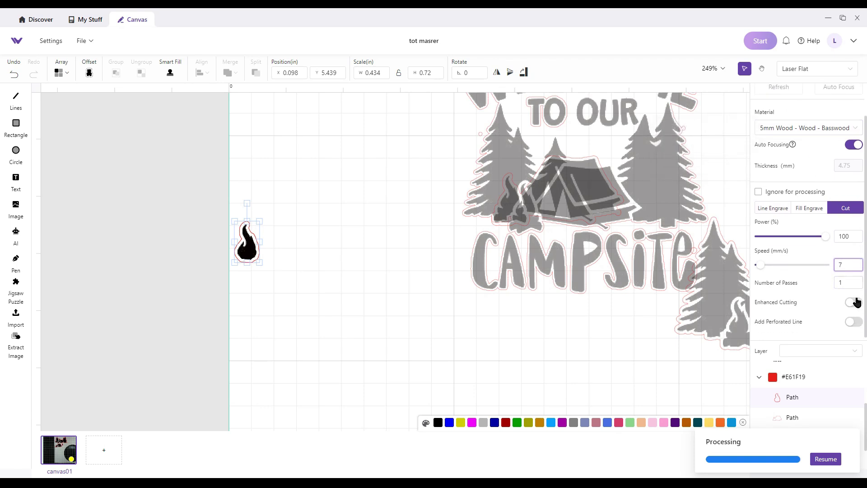
{"action": "left_click", "coordinate": [855, 302]}
{"action": "left_click", "coordinate": [279, 273]}
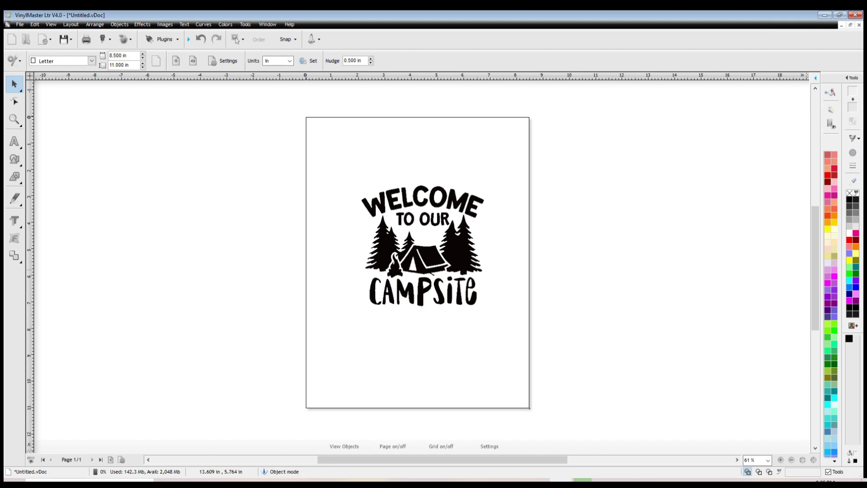
Zoom in and delete every letter of CAMPSITE, including the dot of the i.
{"action": "scroll", "coordinate": [803, 312], "scroll_direction": "up", "scroll_amount": 2}
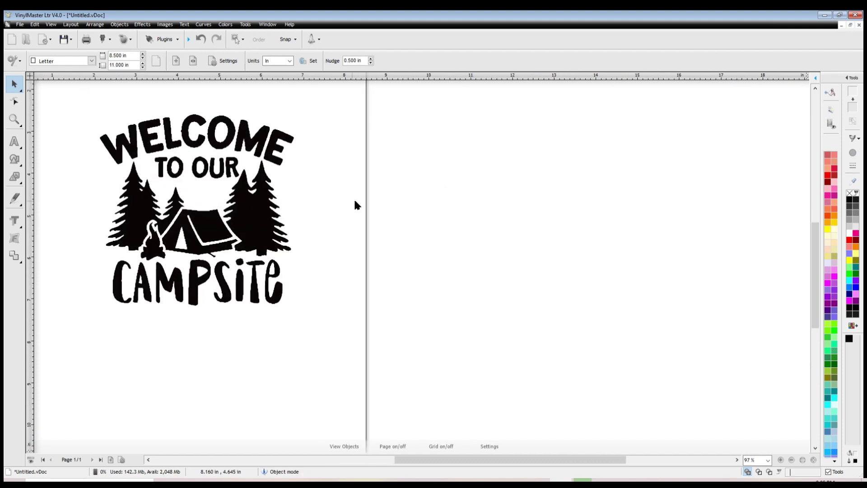
{"action": "left_click_drag", "start_coordinate": [408, 460], "coordinate": [316, 459]}
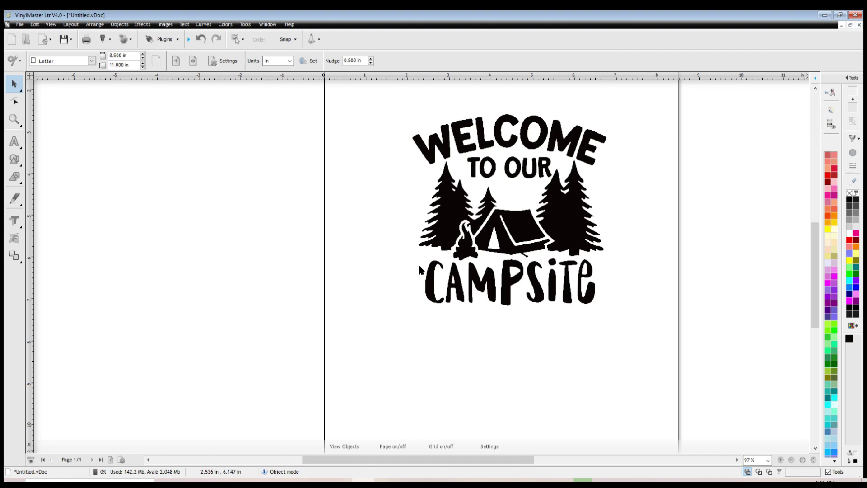
{"action": "left_click", "coordinate": [429, 280]}
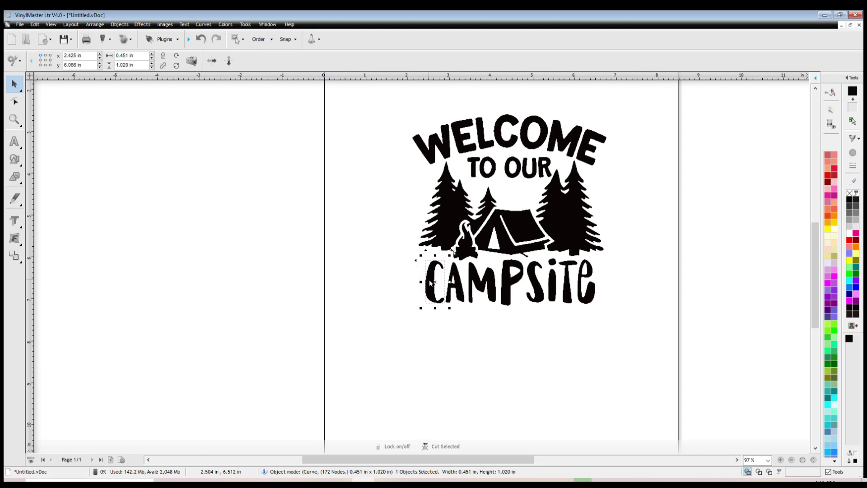
{"action": "key", "text": "Delete"}
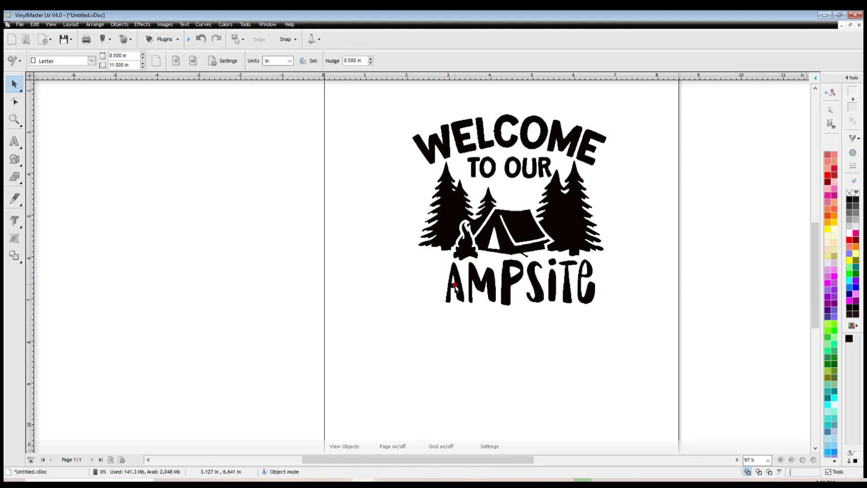
{"action": "left_click", "coordinate": [456, 289]}
{"action": "key", "text": "Delete"}
{"action": "left_click", "coordinate": [475, 289]}
{"action": "key", "text": "Delete"}
{"action": "left_click", "coordinate": [502, 285]}
{"action": "key", "text": "Delete"}
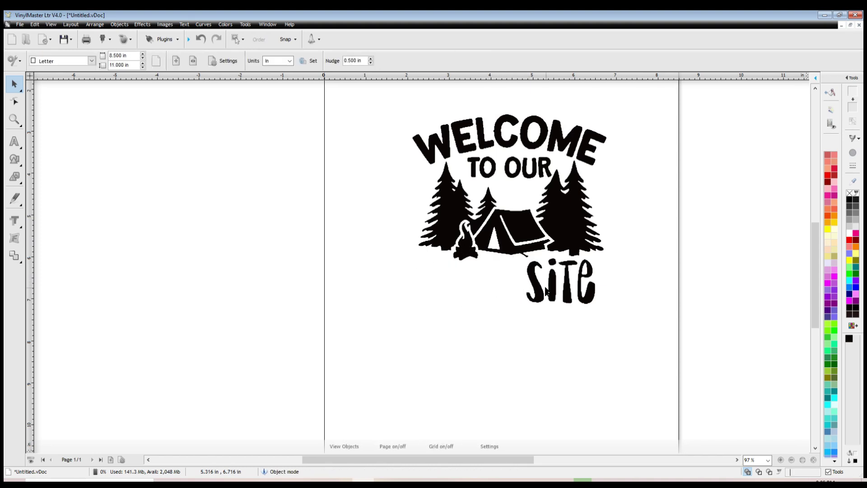
{"action": "left_click", "coordinate": [542, 291]}
{"action": "key", "text": "Delete"}
{"action": "left_click", "coordinate": [555, 291]}
{"action": "key", "text": "Delete"}
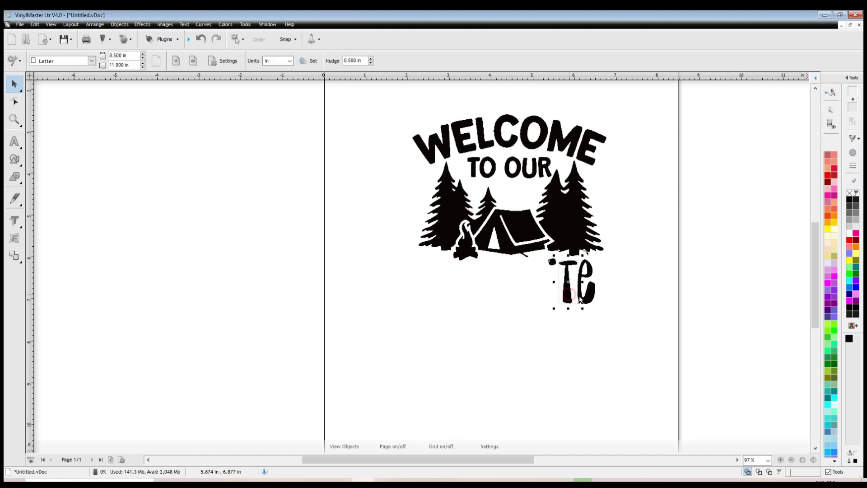
{"action": "left_click", "coordinate": [575, 296]}
{"action": "key", "text": "Delete"}
{"action": "left_click", "coordinate": [584, 300]}
{"action": "key", "text": "Delete"}
{"action": "left_click", "coordinate": [552, 262]}
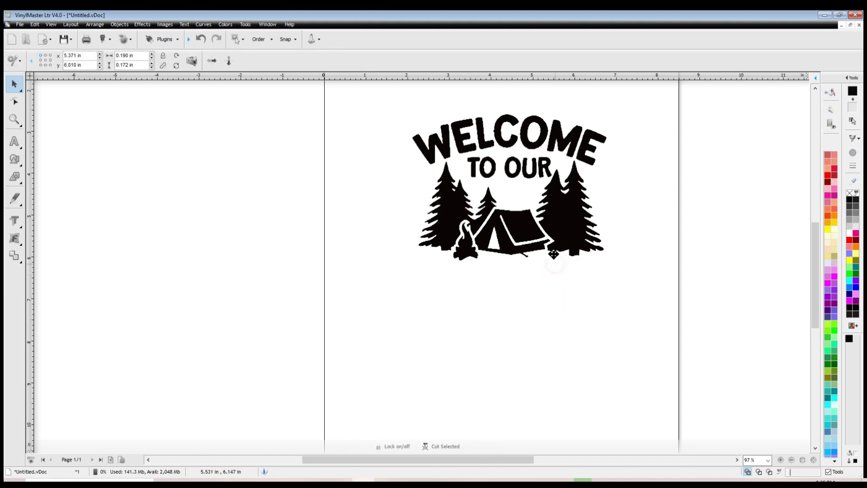
{"action": "key", "text": "Delete"}
Delete all the letters of WELCOME.
{"action": "left_click", "coordinate": [568, 149]}
{"action": "key", "text": "Delete"}
{"action": "left_click", "coordinate": [533, 135]}
{"action": "key", "text": "Delete"}
{"action": "left_click", "coordinate": [504, 133]}
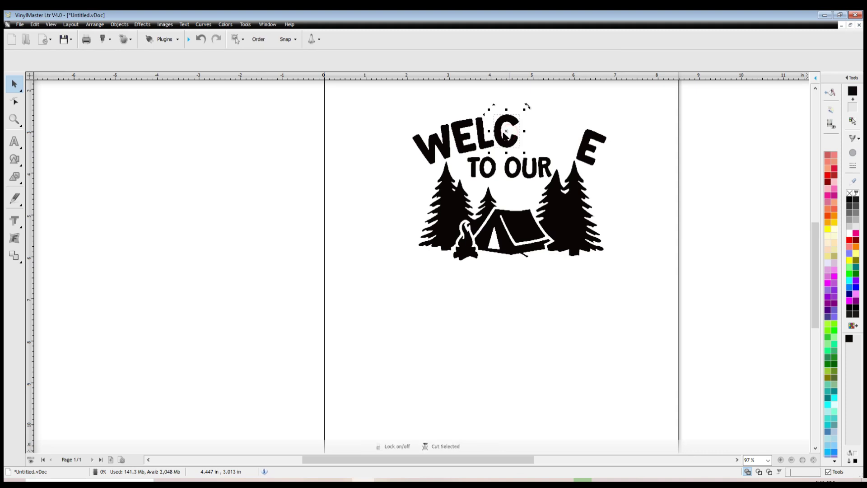
{"action": "key", "text": "Delete"}
{"action": "left_click", "coordinate": [484, 134]}
{"action": "key", "text": "Delete"}
{"action": "left_click", "coordinate": [454, 143]}
{"action": "key", "text": "Delete"}
{"action": "left_click", "coordinate": [427, 147]}
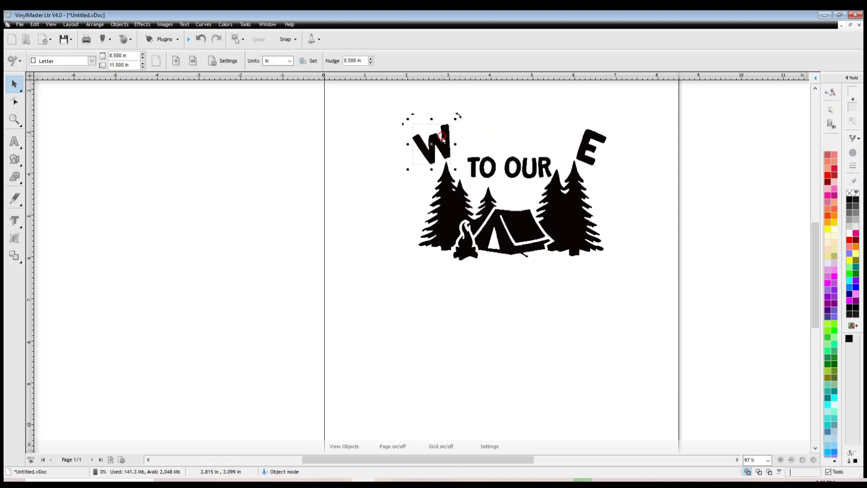
{"action": "key", "text": "Delete"}
{"action": "left_click", "coordinate": [579, 140]}
{"action": "key", "text": "Delete"}
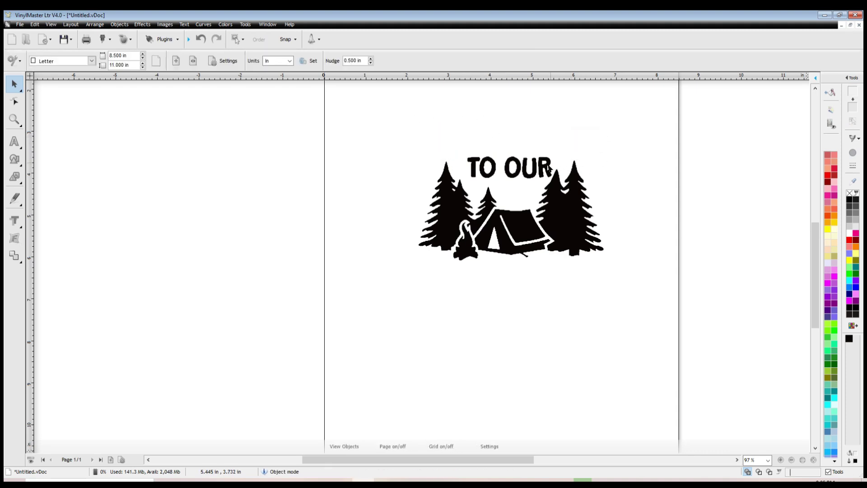
Delete the remaining TO OUR letters.
{"action": "left_click", "coordinate": [534, 167]}
{"action": "key", "text": "Delete"}
{"action": "key", "text": "Delete"}
{"action": "left_click", "coordinate": [514, 168]}
{"action": "key", "text": "Delete"}
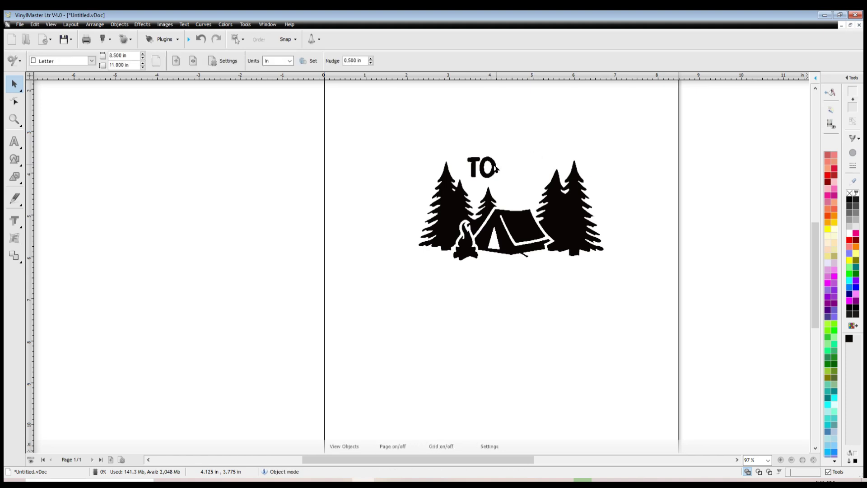
{"action": "left_click", "coordinate": [488, 168]}
{"action": "key", "text": "Delete"}
{"action": "left_click", "coordinate": [475, 167]}
{"action": "key", "text": "Delete"}
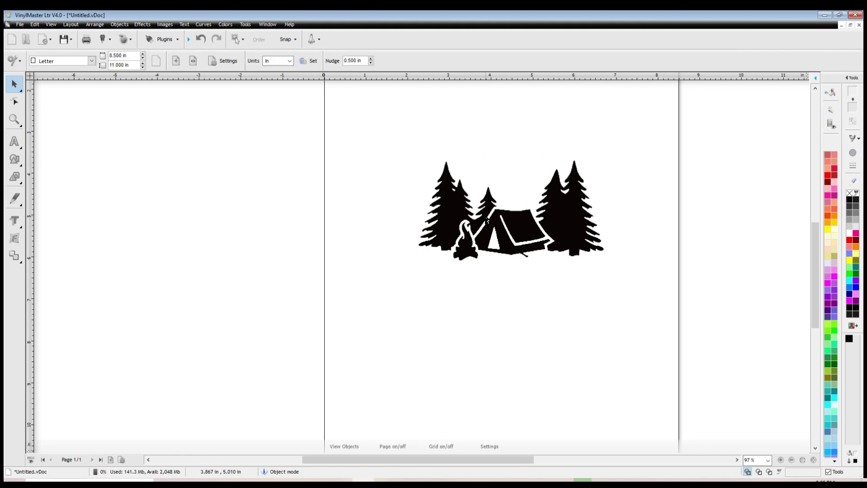